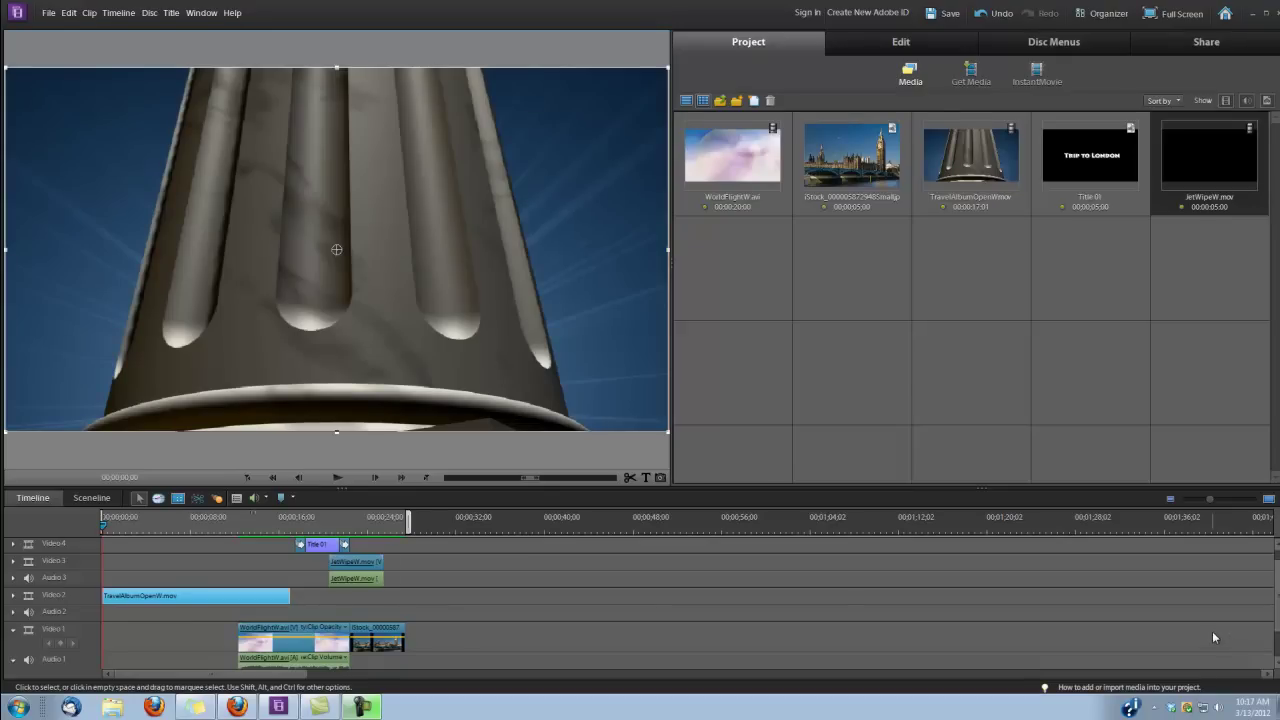
Play the finished Trip to London intro in the monitor, then stop playback
click(337, 477)
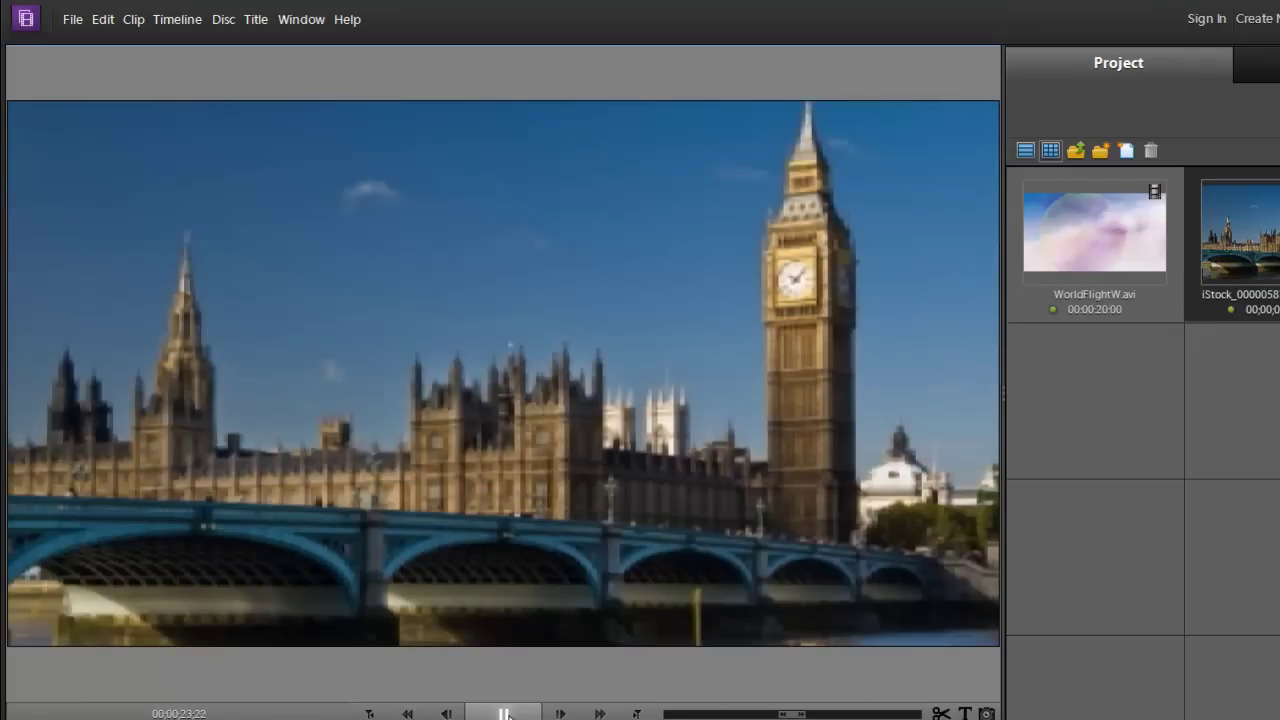
click(505, 714)
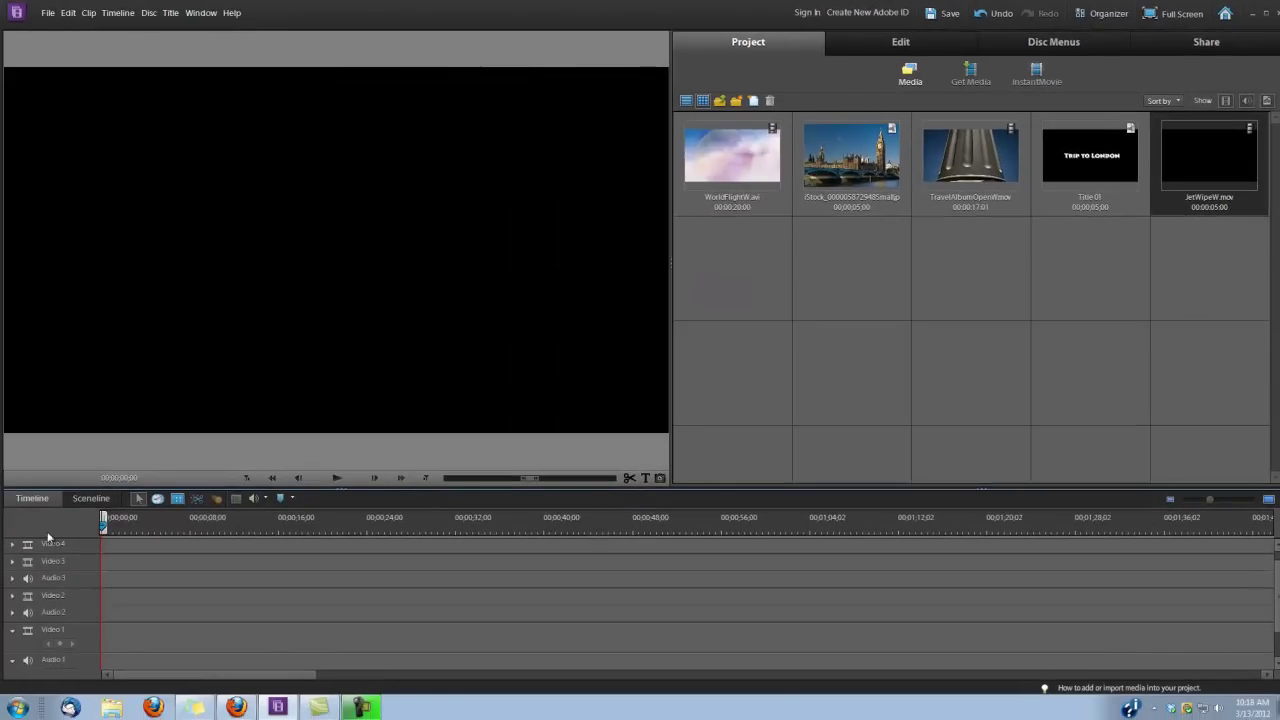
Place TravelAlbumOpenW.mov at the start of Video 2 without Videomerge and scrub through it
click(955, 153)
drag(955, 153, 104, 598)
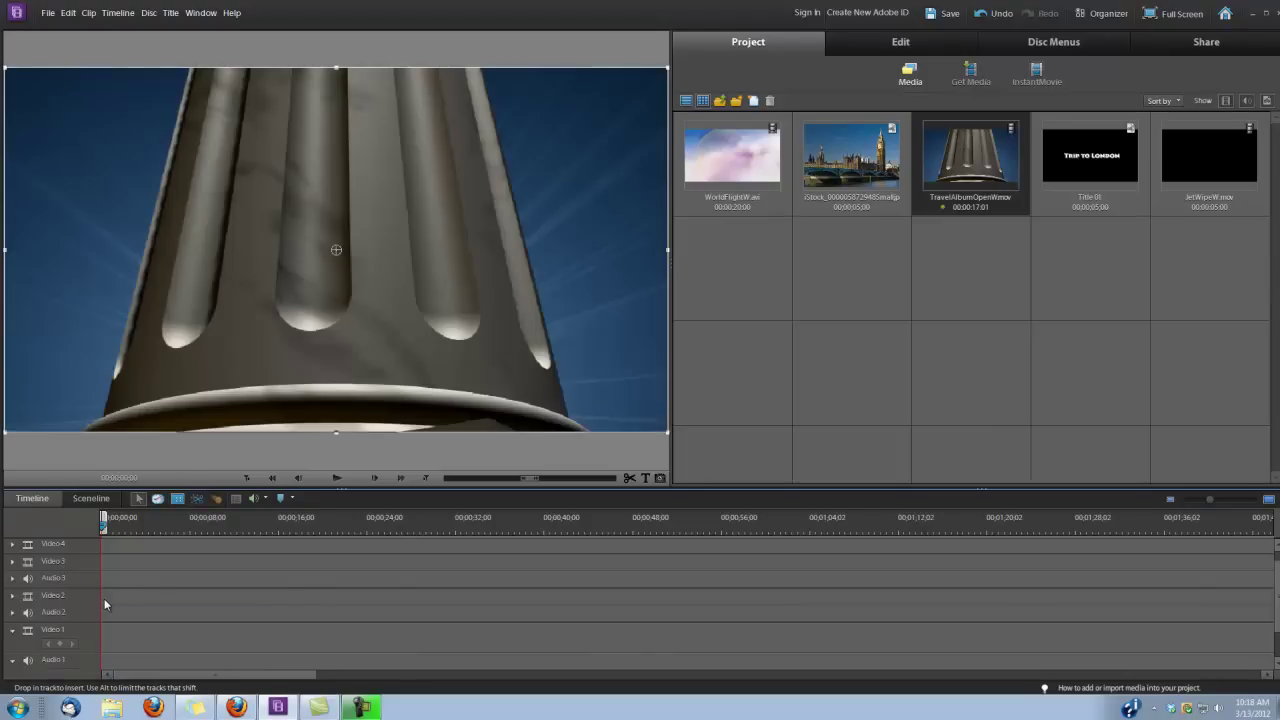
click(764, 380)
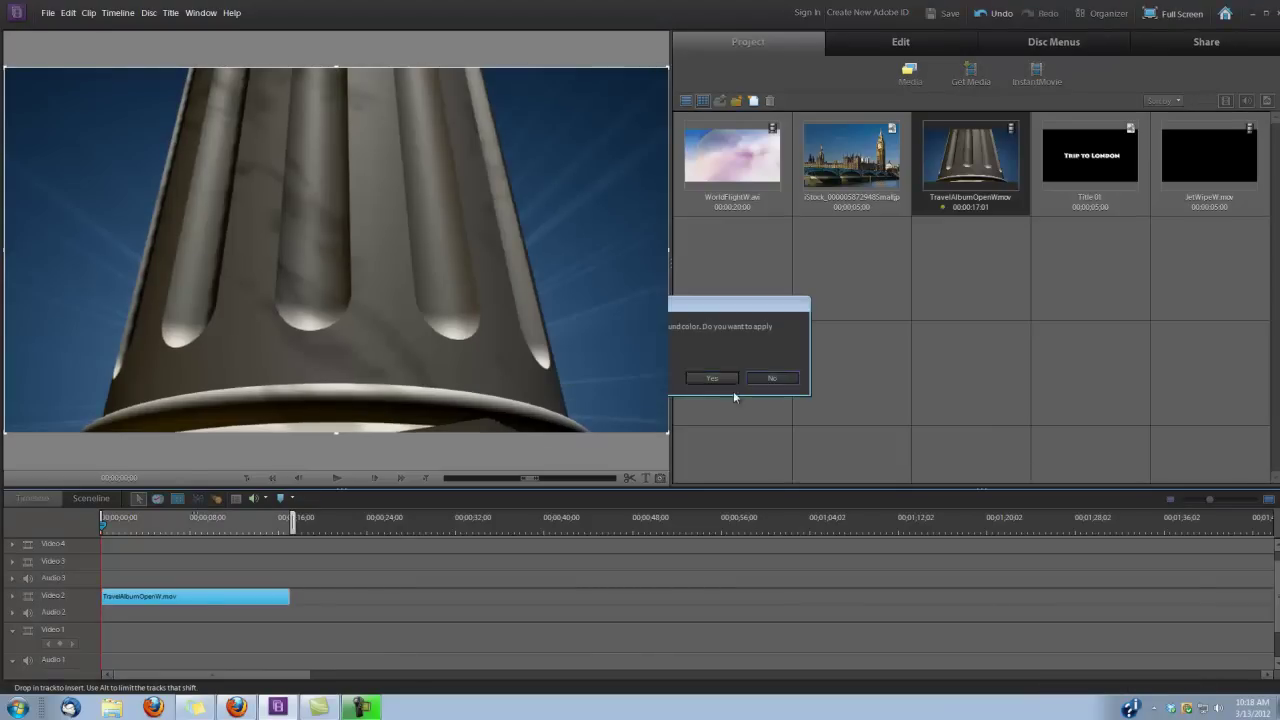
drag(102, 524, 238, 549)
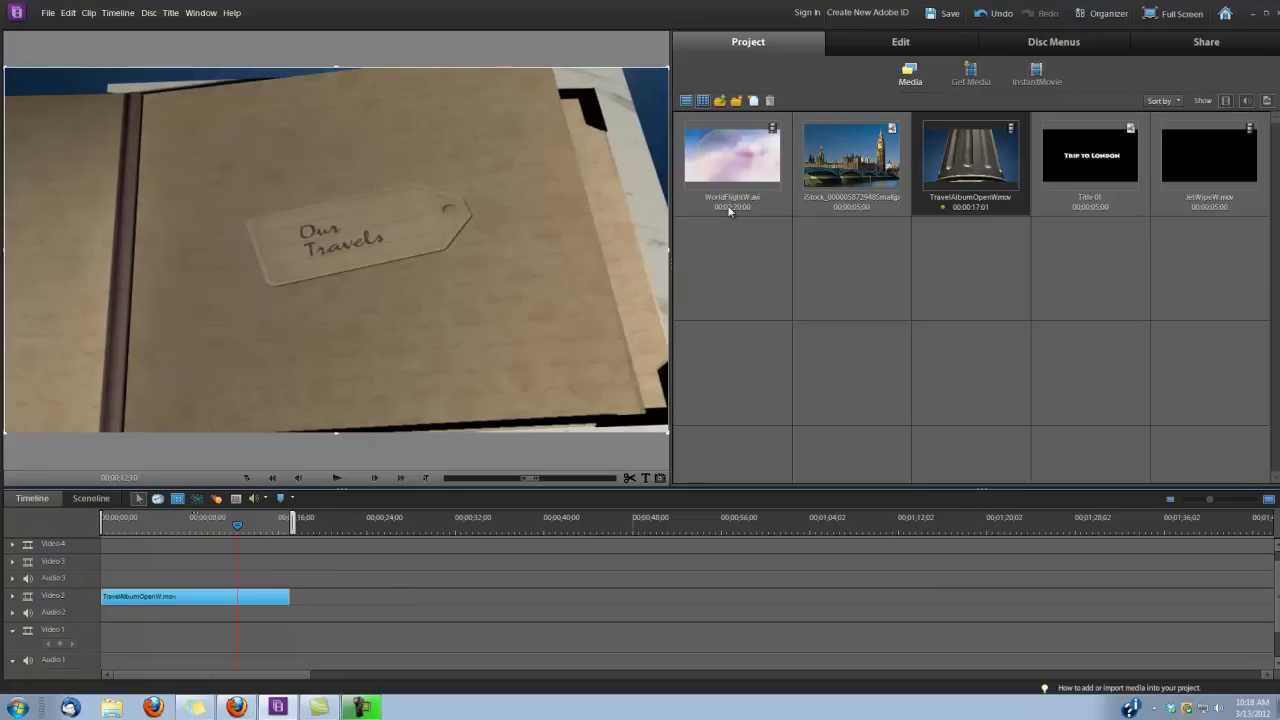
Add WorldFlightW.avi to Video 1 and time-stretch it to 200% speed
click(729, 168)
drag(729, 168, 244, 646)
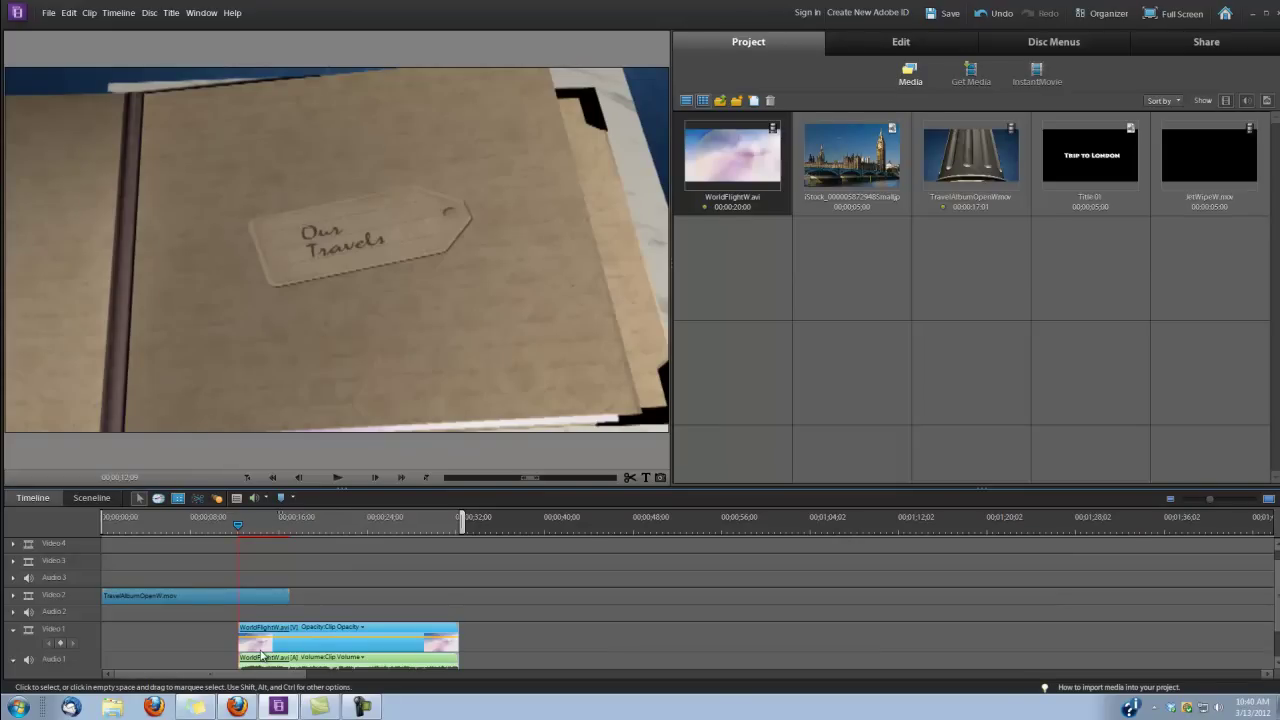
right_click(335, 641)
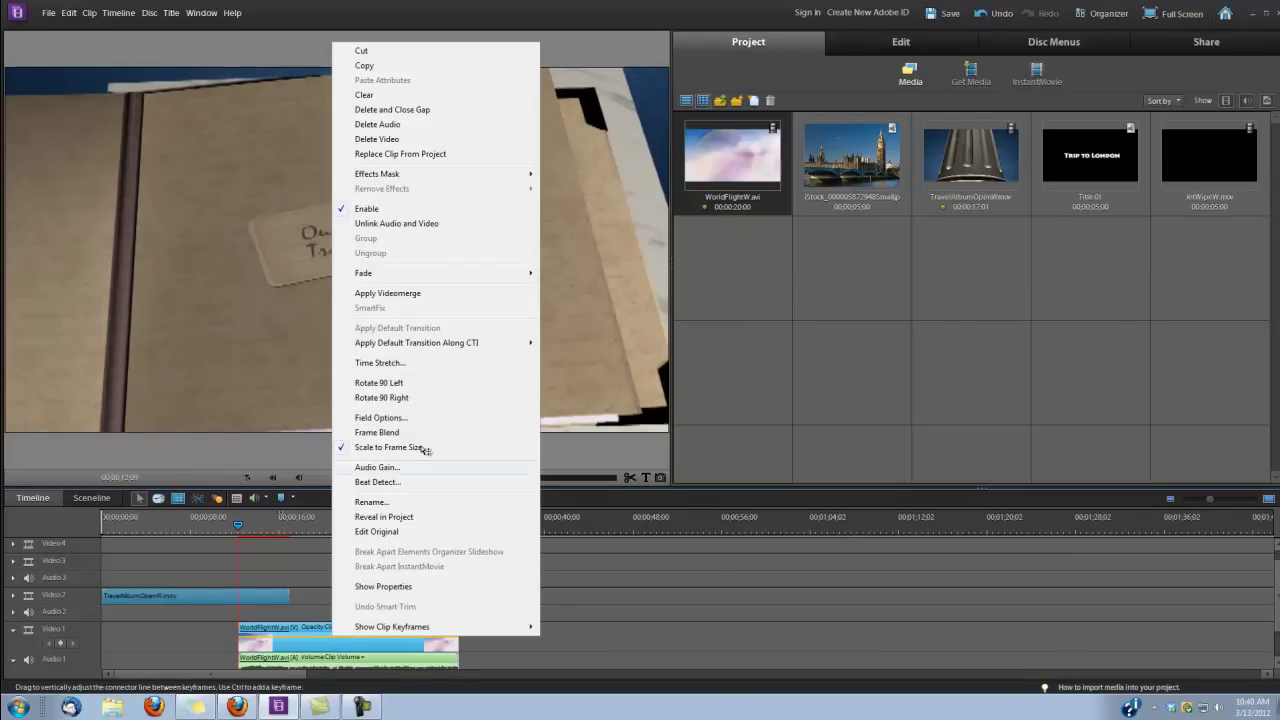
click(390, 364)
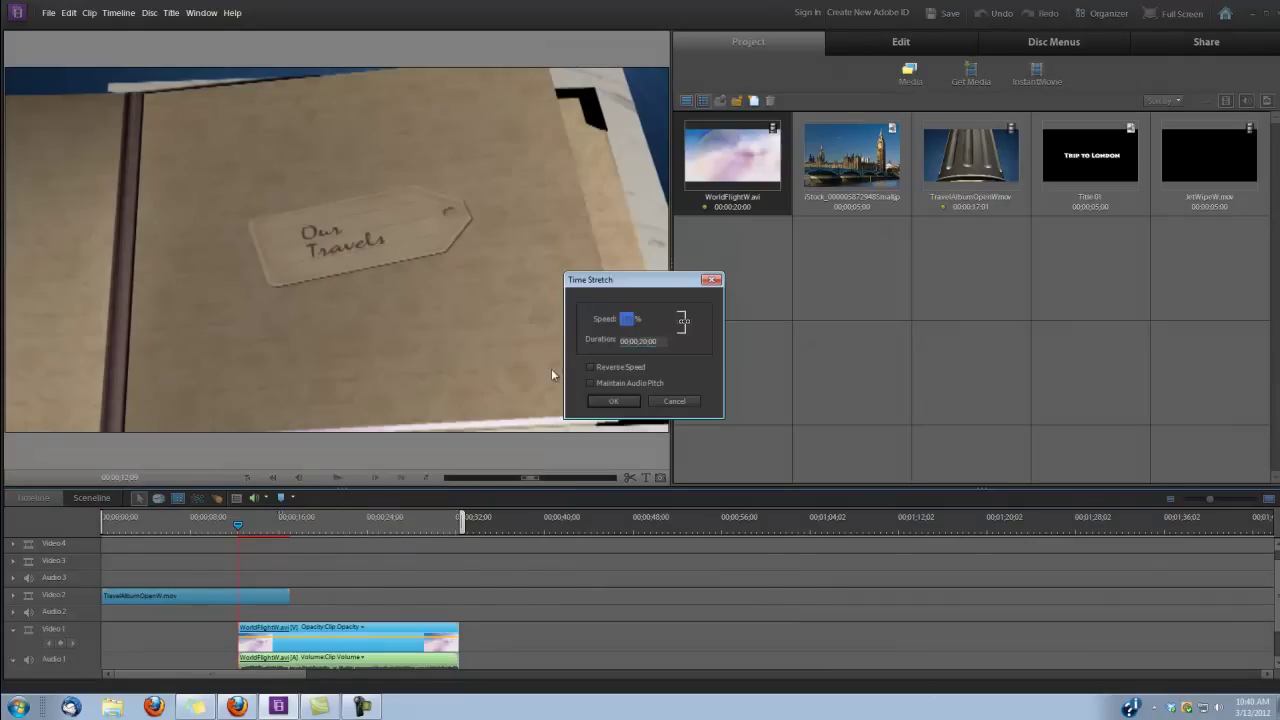
double_click(644, 341)
click(644, 341)
click(613, 401)
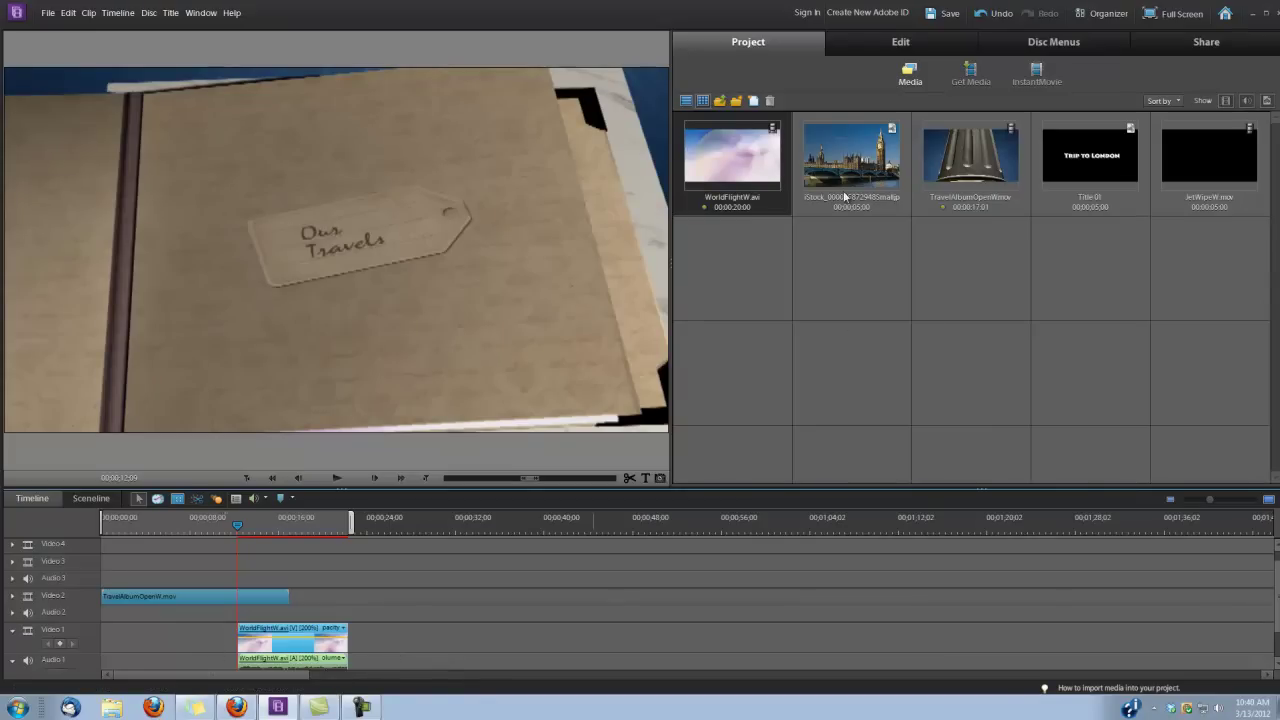
Place the London photo on Video 1 right after the flight clip and scrub to preview
drag(846, 157, 350, 636)
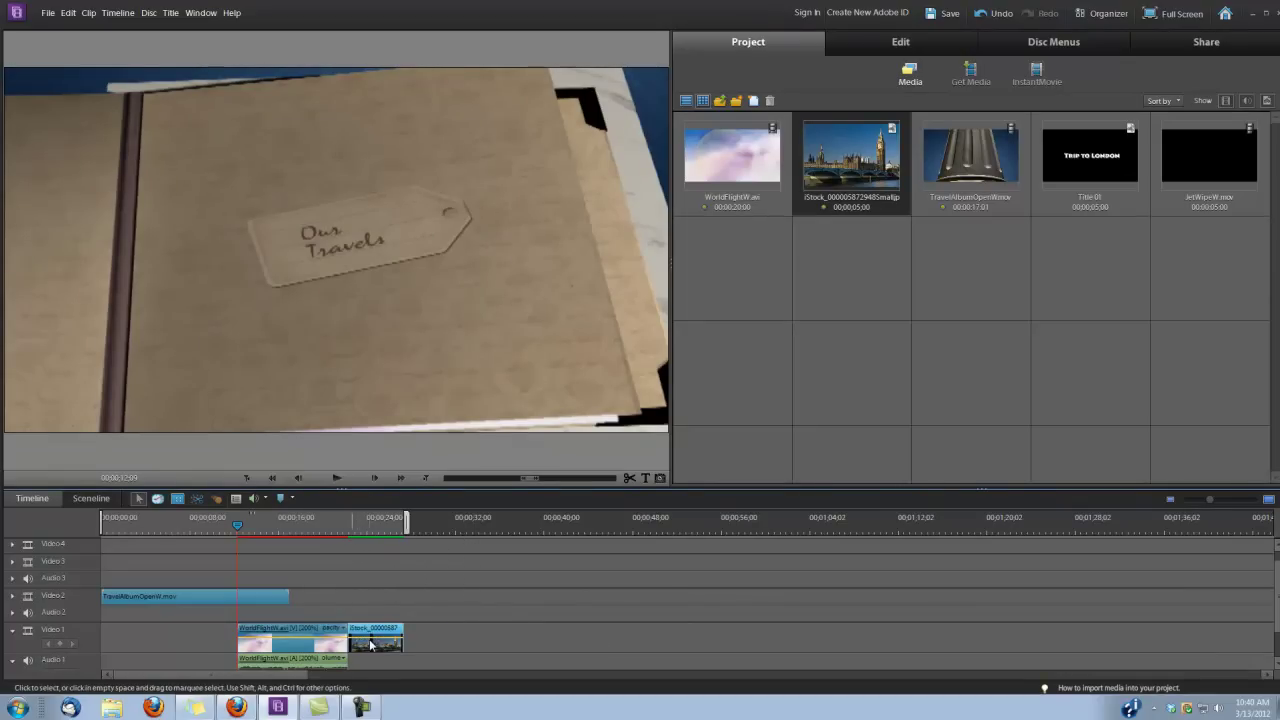
drag(238, 523, 291, 529)
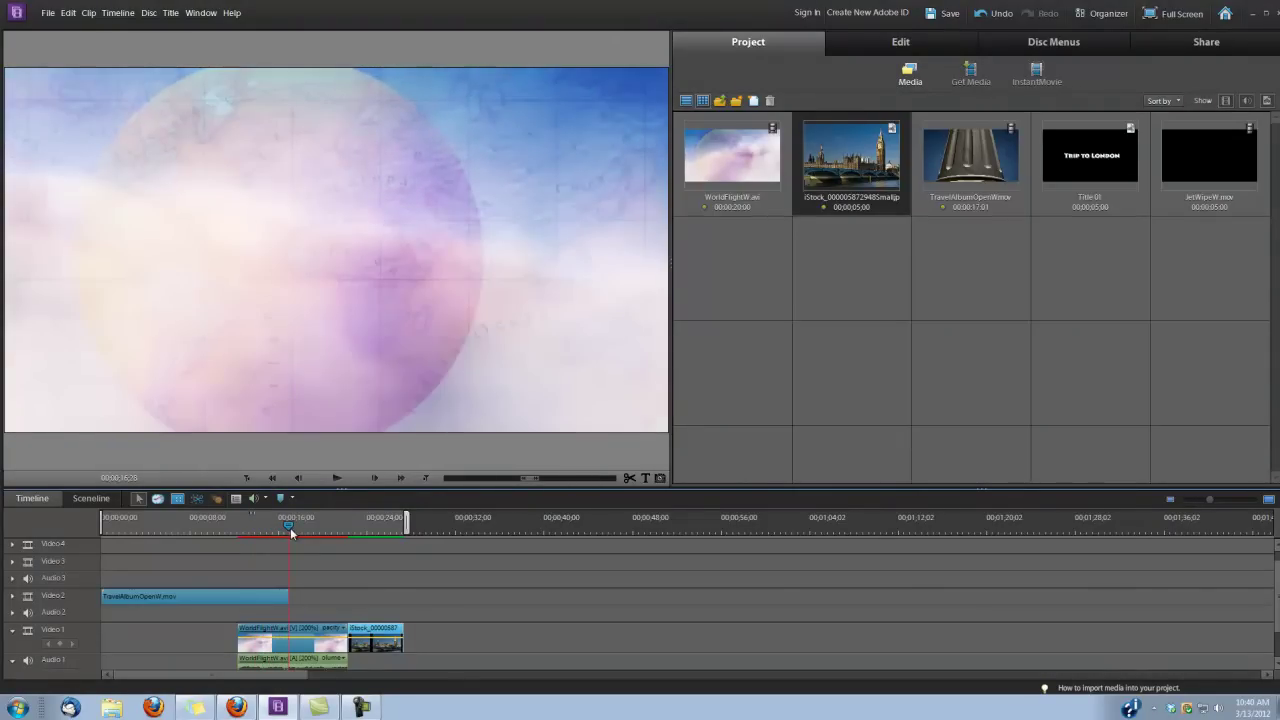
Place Title 01 on Video 4 at the playhead, where the album clip ends
click(1097, 165)
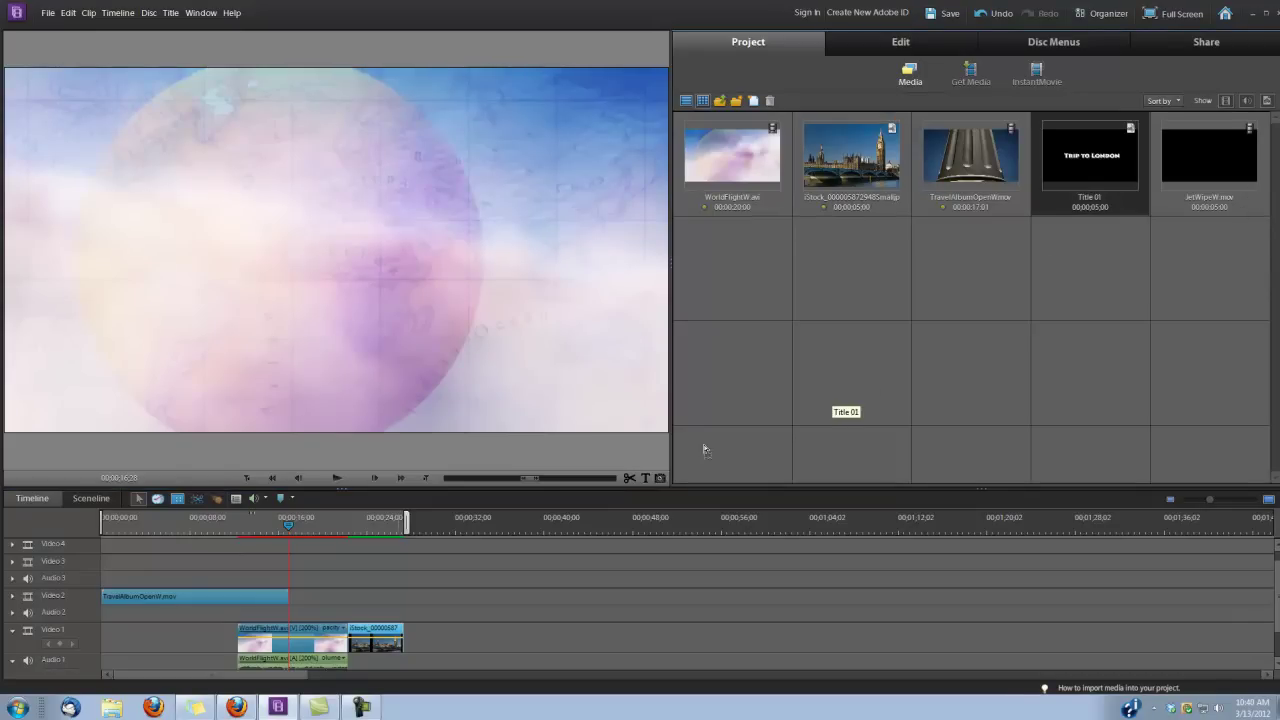
drag(339, 544, 295, 544)
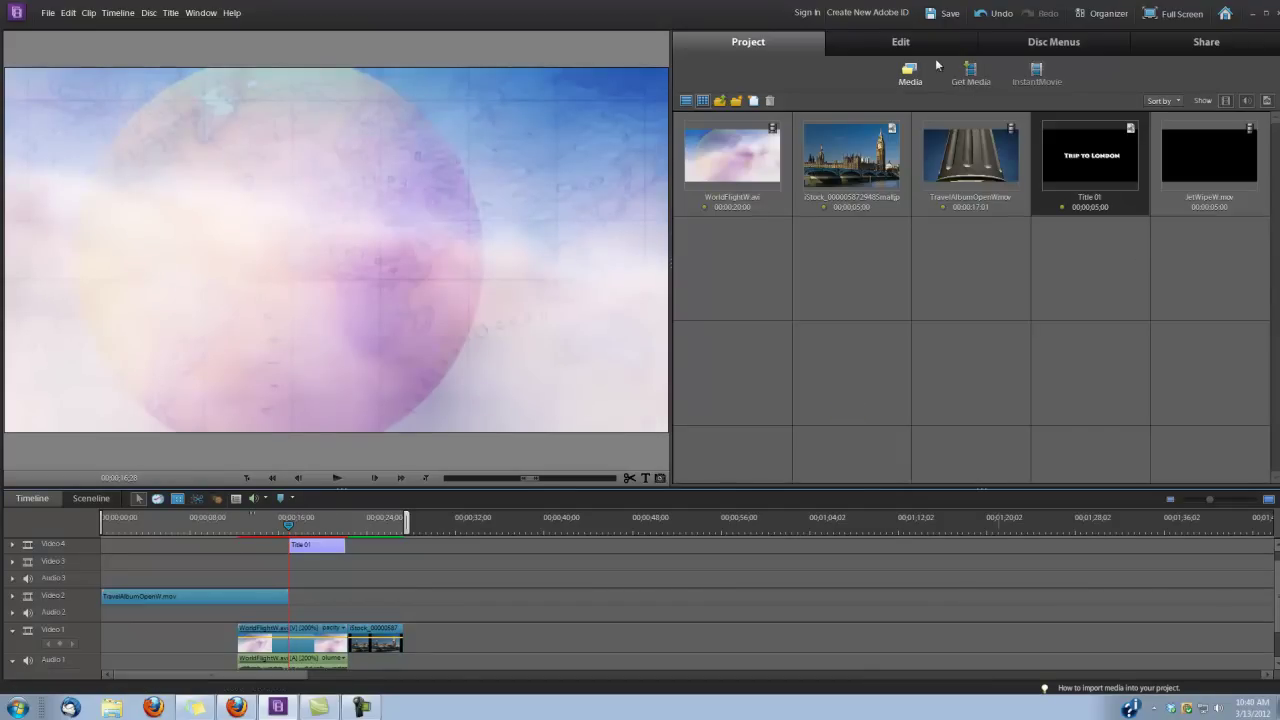
Apply Cross Dissolve to Title 01's start and a Push transition to its end
click(899, 43)
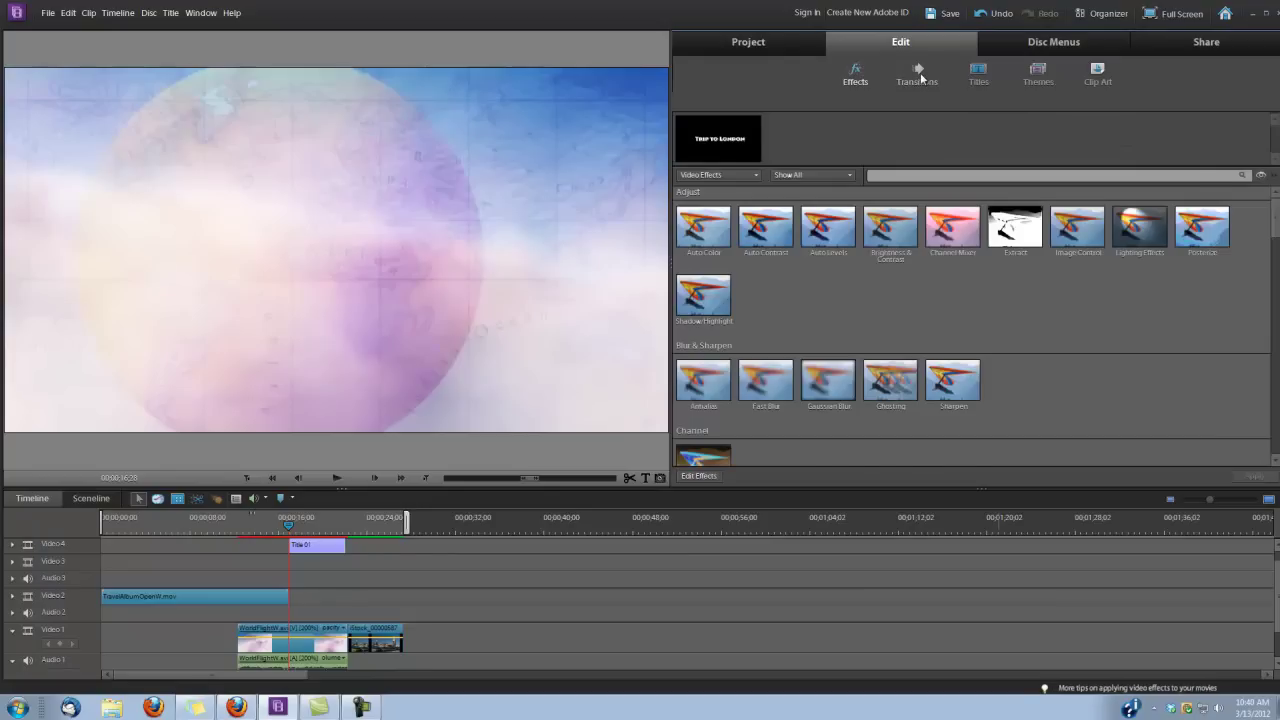
click(912, 75)
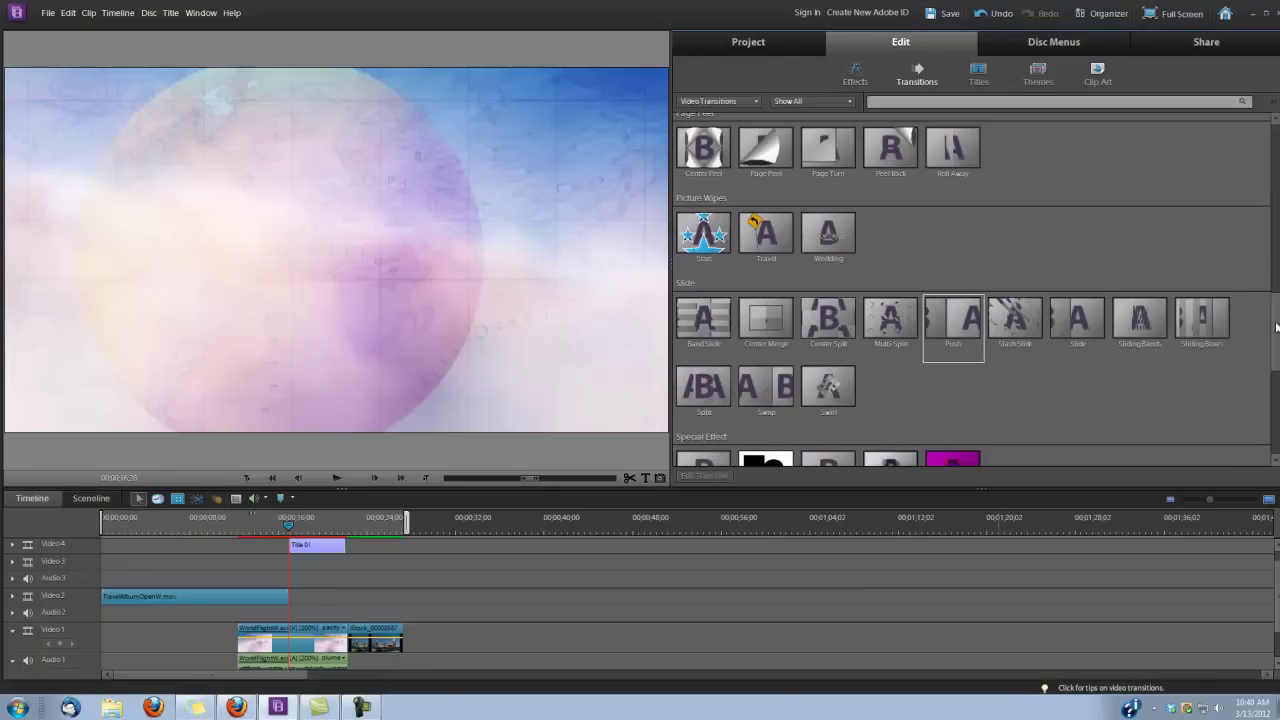
scroll(975, 290, down, 5)
scroll(780, 293, up, 5)
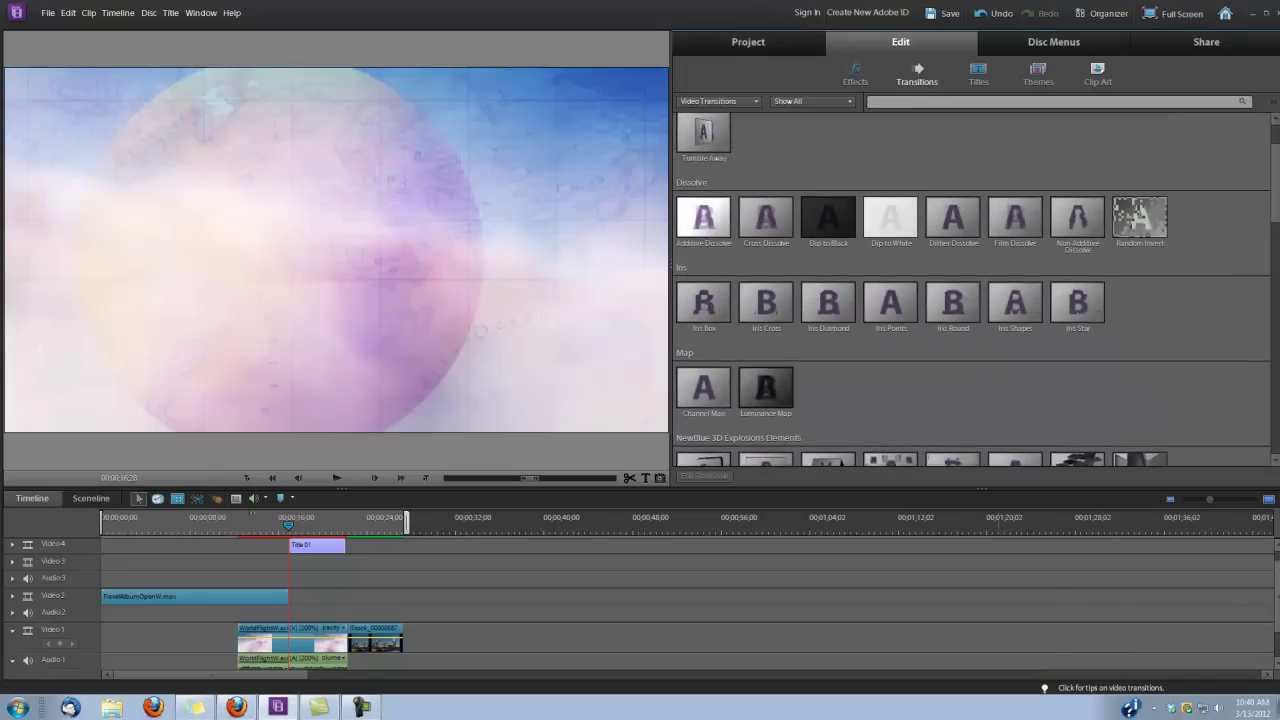
drag(768, 316, 306, 544)
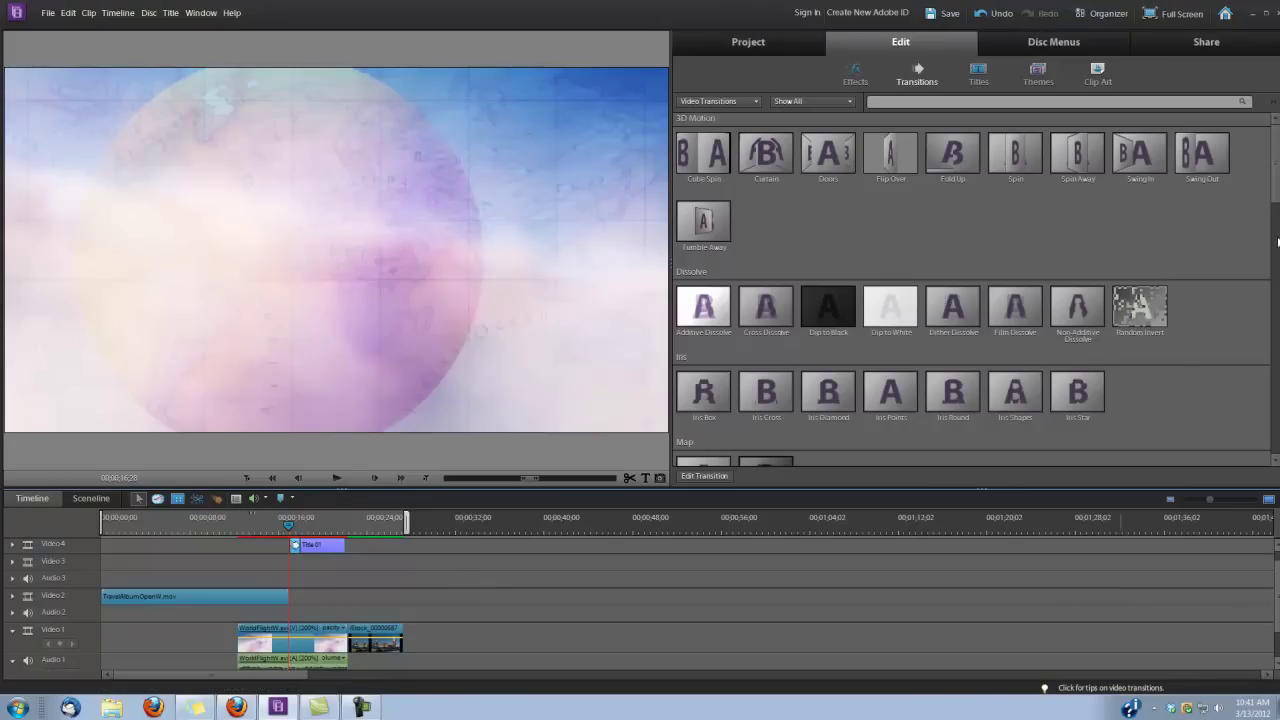
drag(1277, 201, 1277, 352)
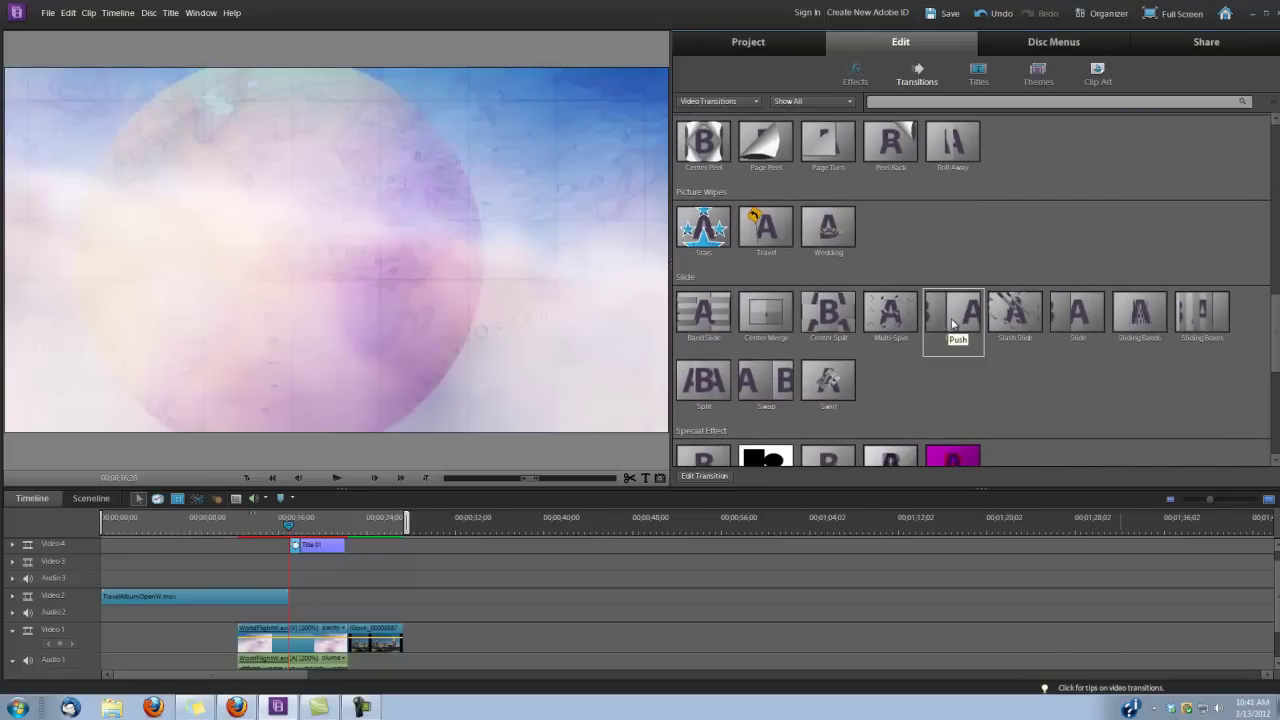
drag(961, 321, 342, 549)
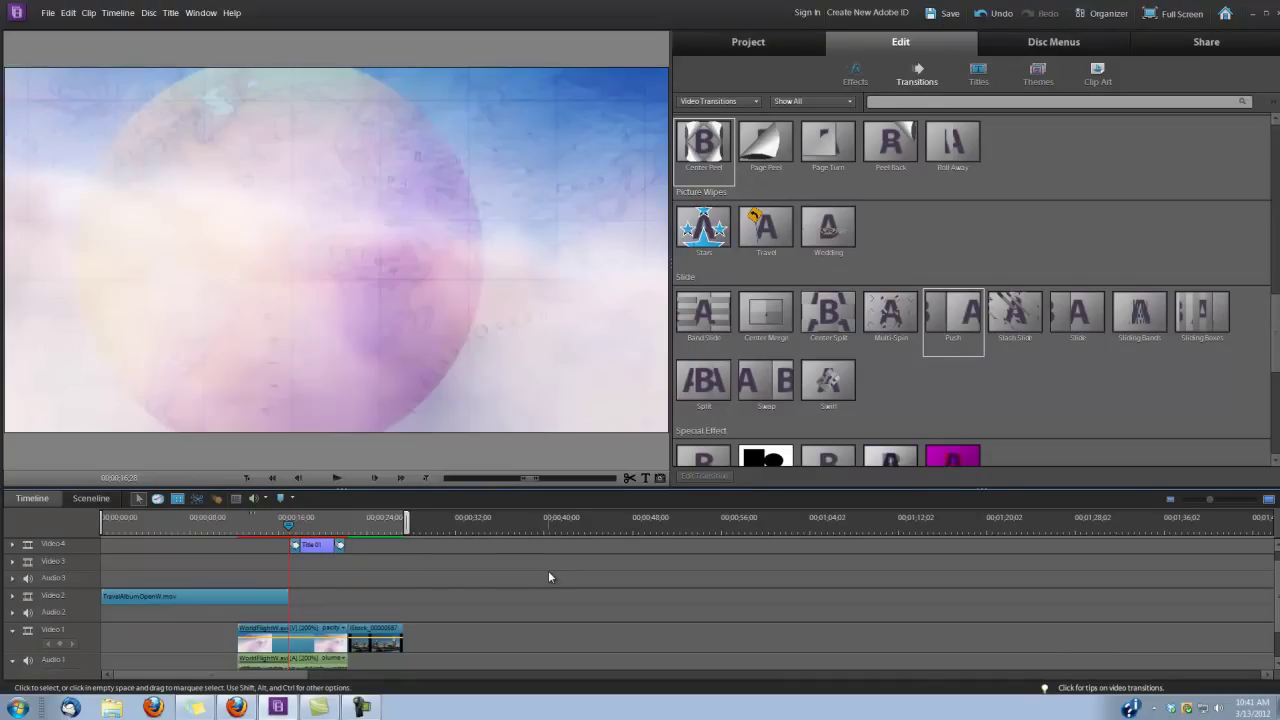
Set the Push transition on Title 01's end to run South to North
click(341, 546)
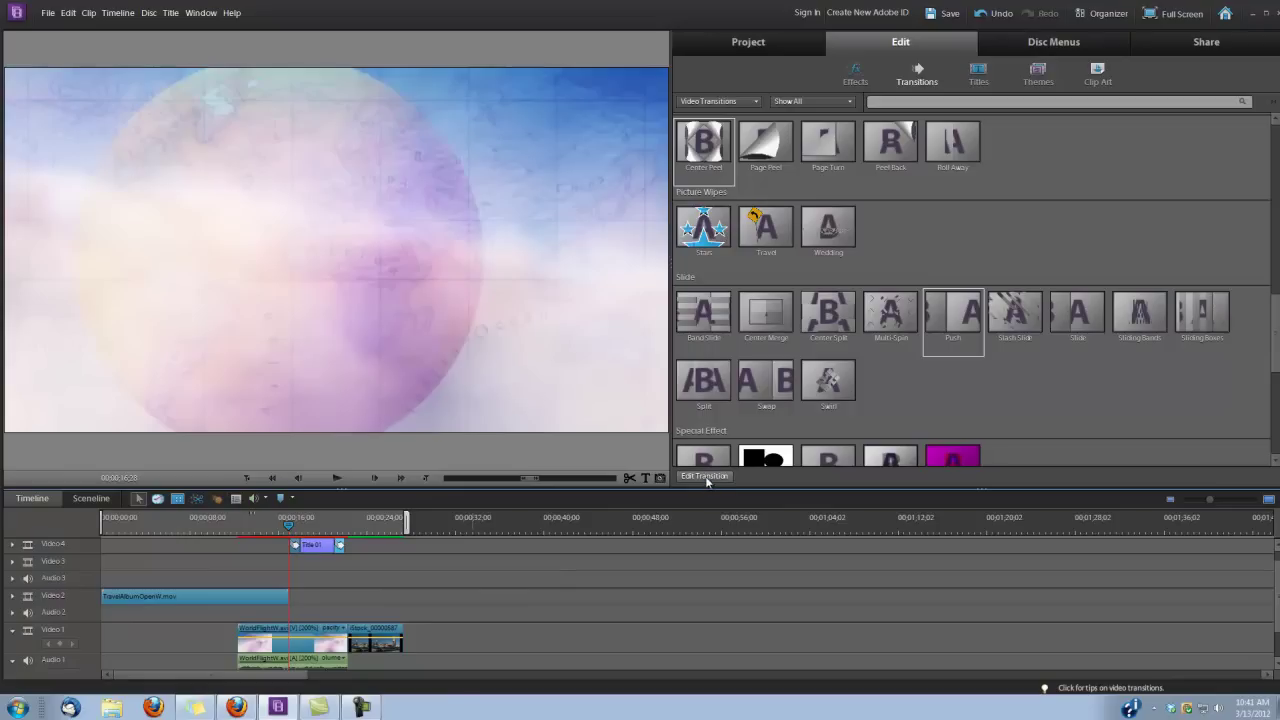
click(704, 476)
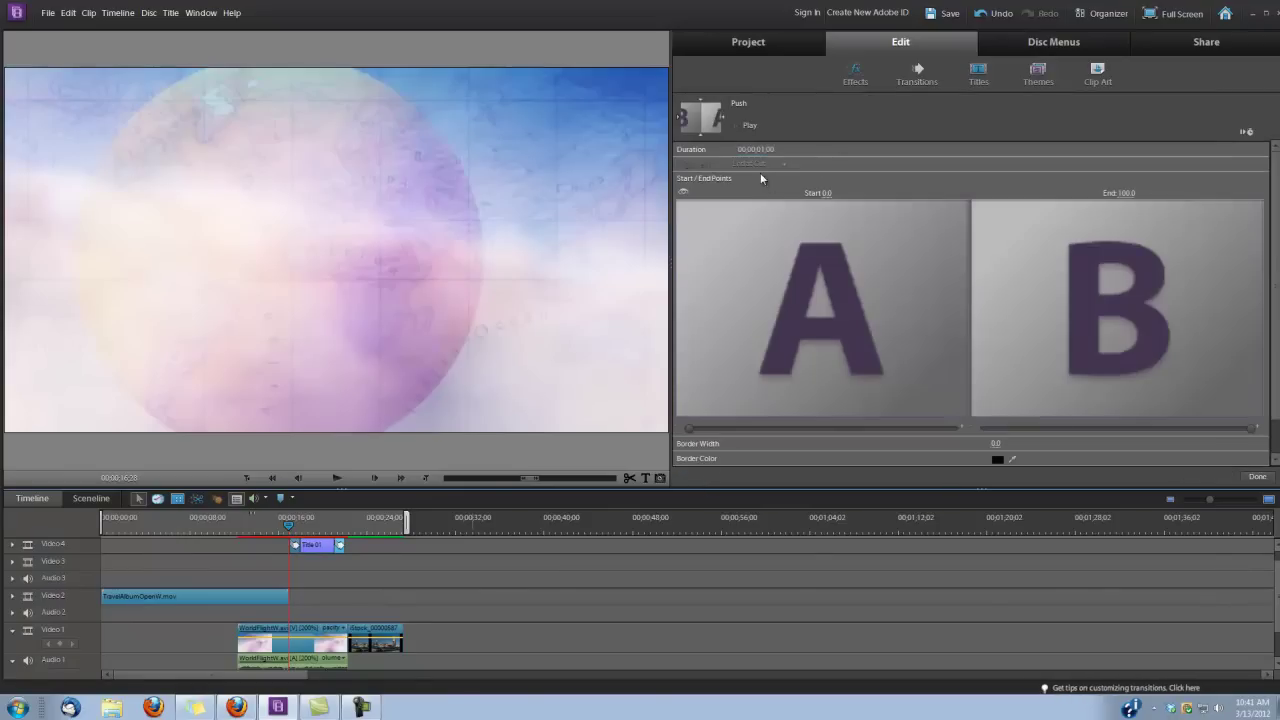
click(701, 138)
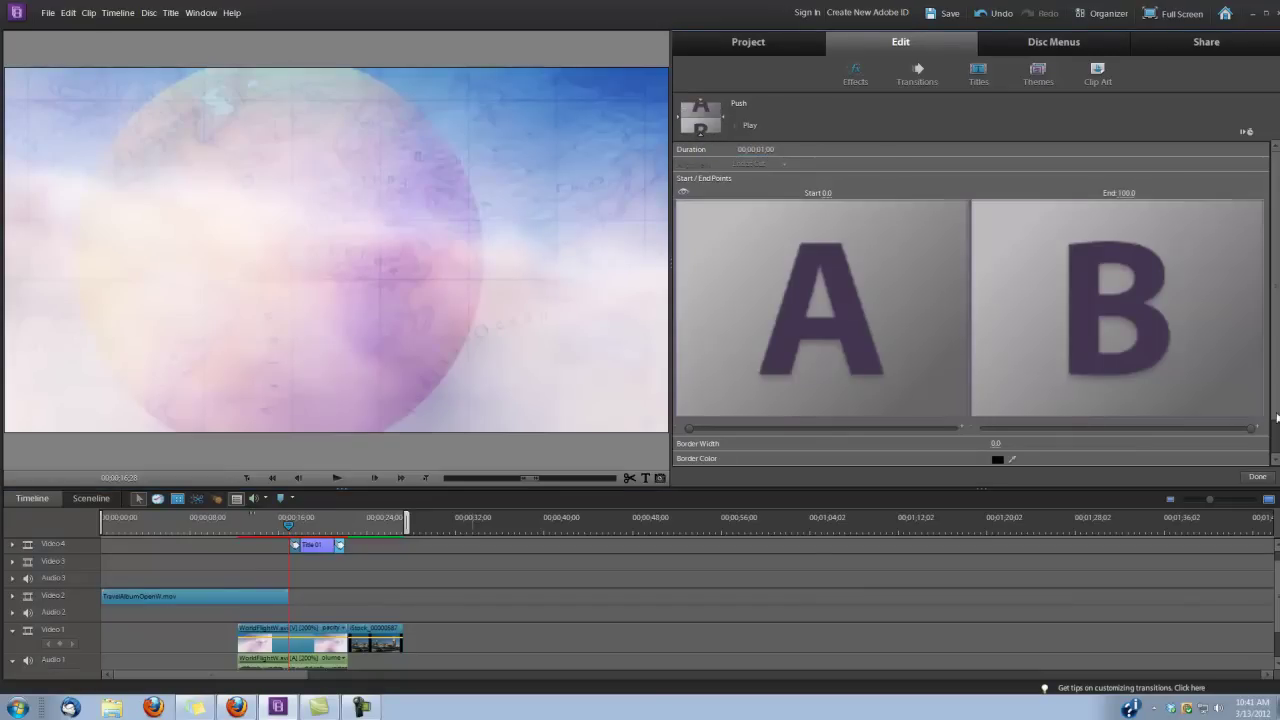
click(1256, 477)
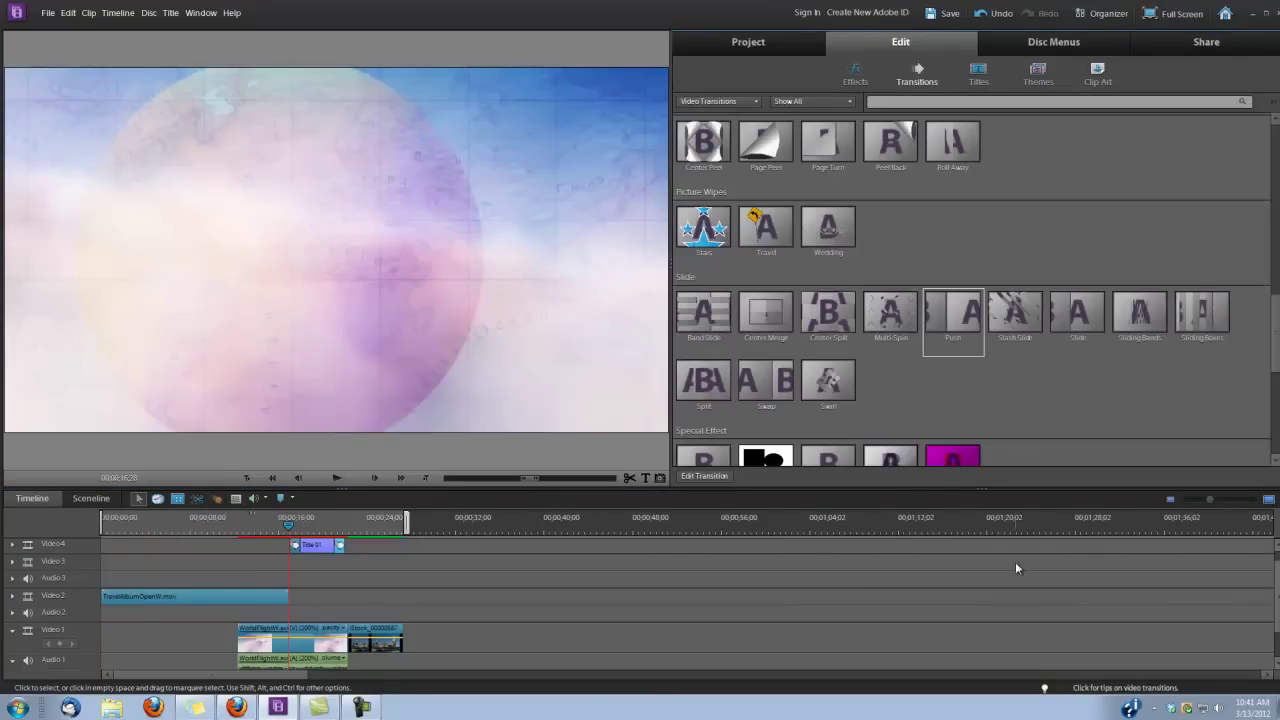
Place JetWipeW.mov on Video 3 over the title's end without Videomerge, then render previews
click(767, 43)
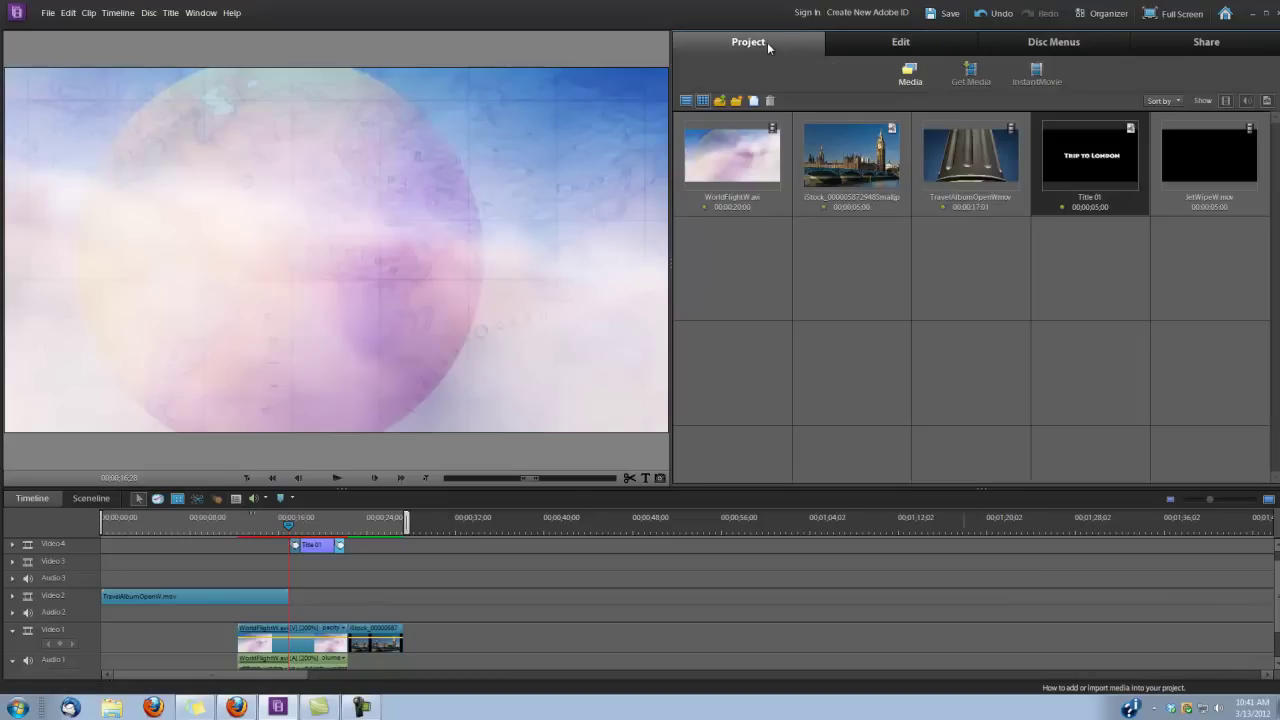
click(1205, 168)
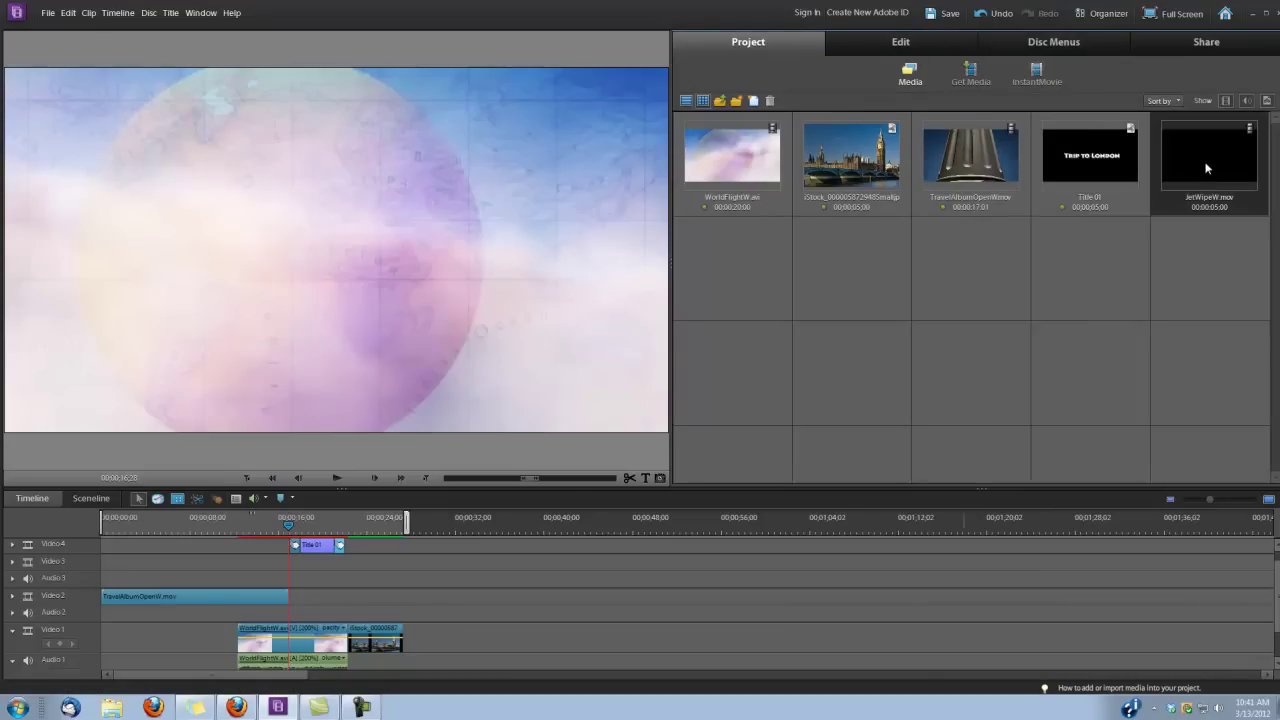
drag(1206, 151, 316, 565)
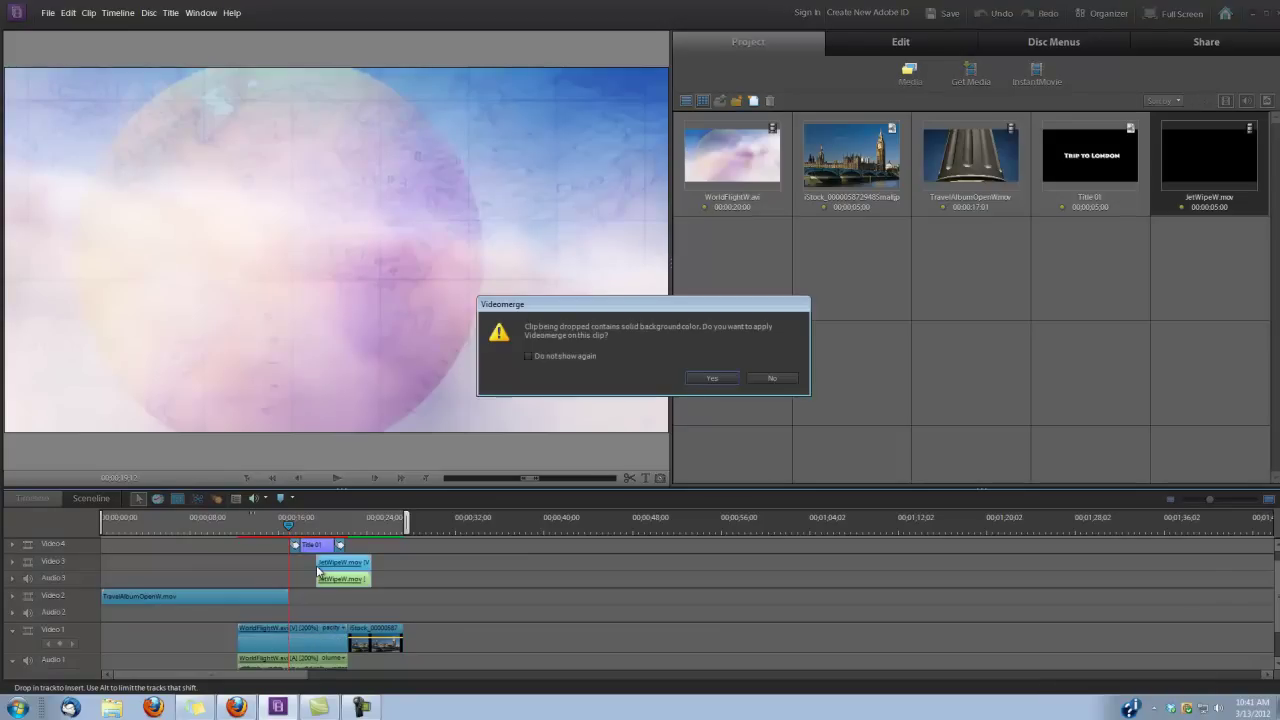
click(766, 379)
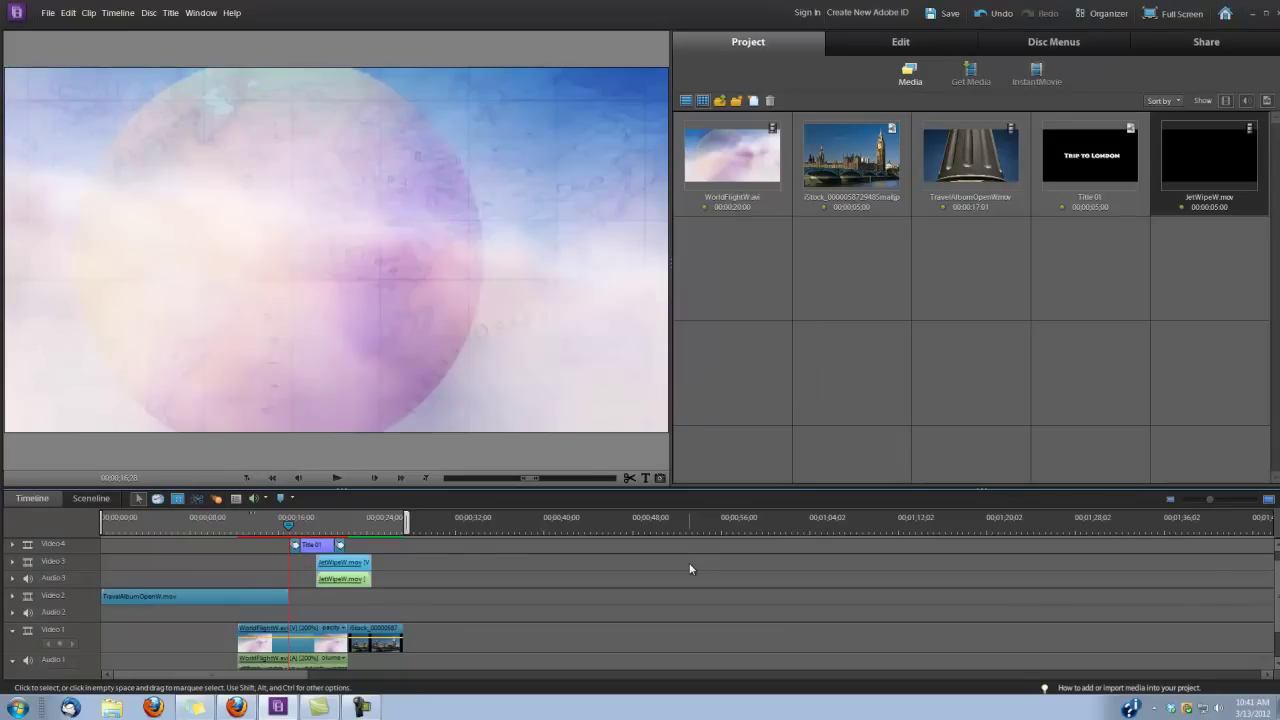
key(Return)
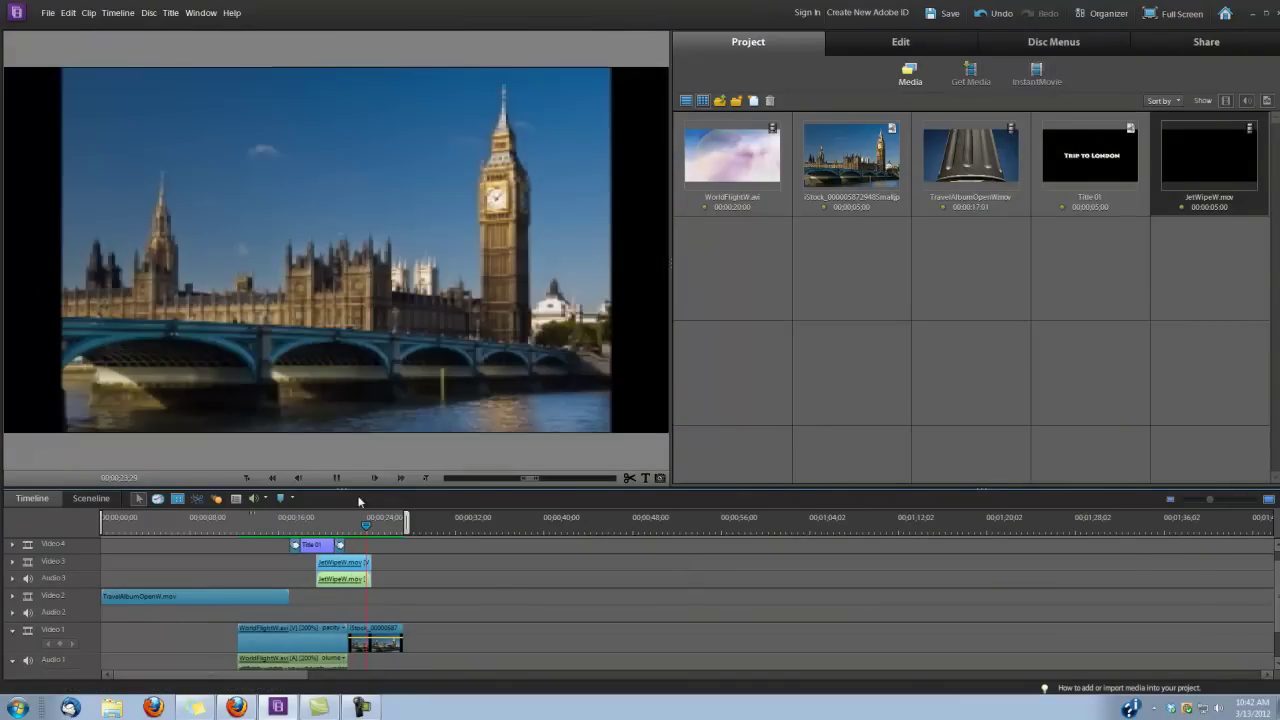
Ripple-trim WorldFlightW.avi's end about 1 second shorter and re-render the timeline
click(338, 478)
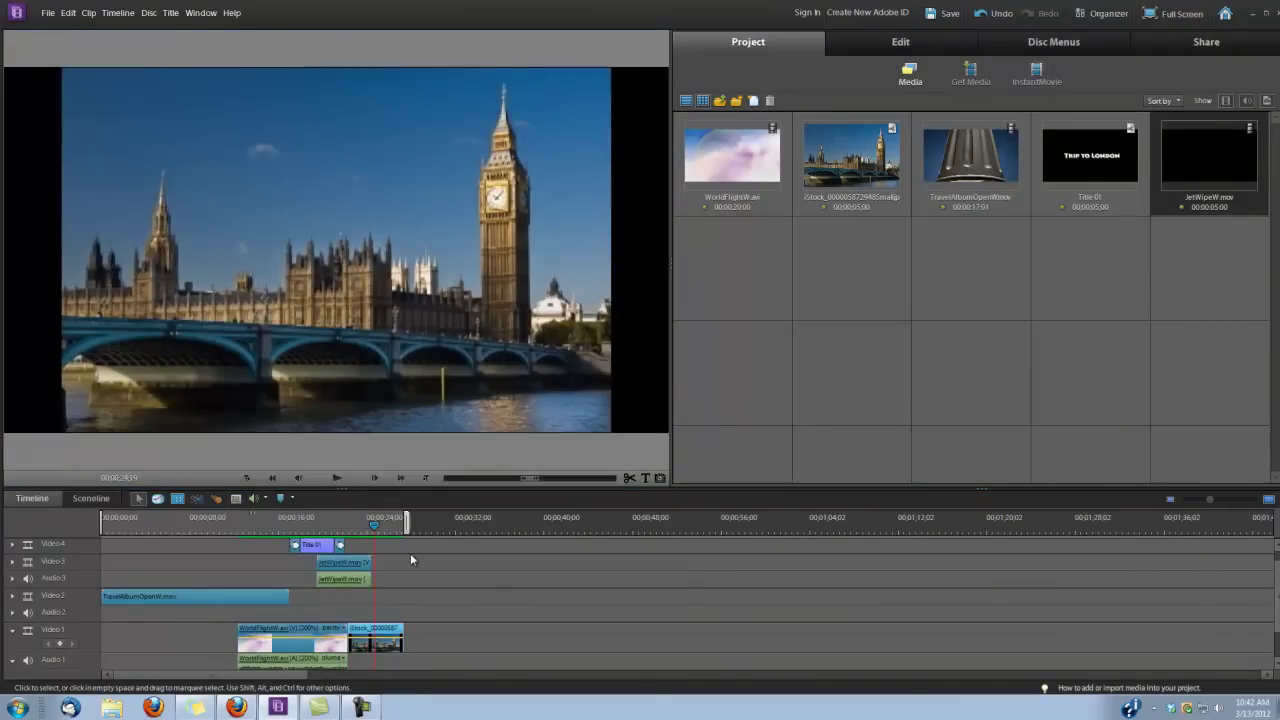
drag(374, 530, 336, 540)
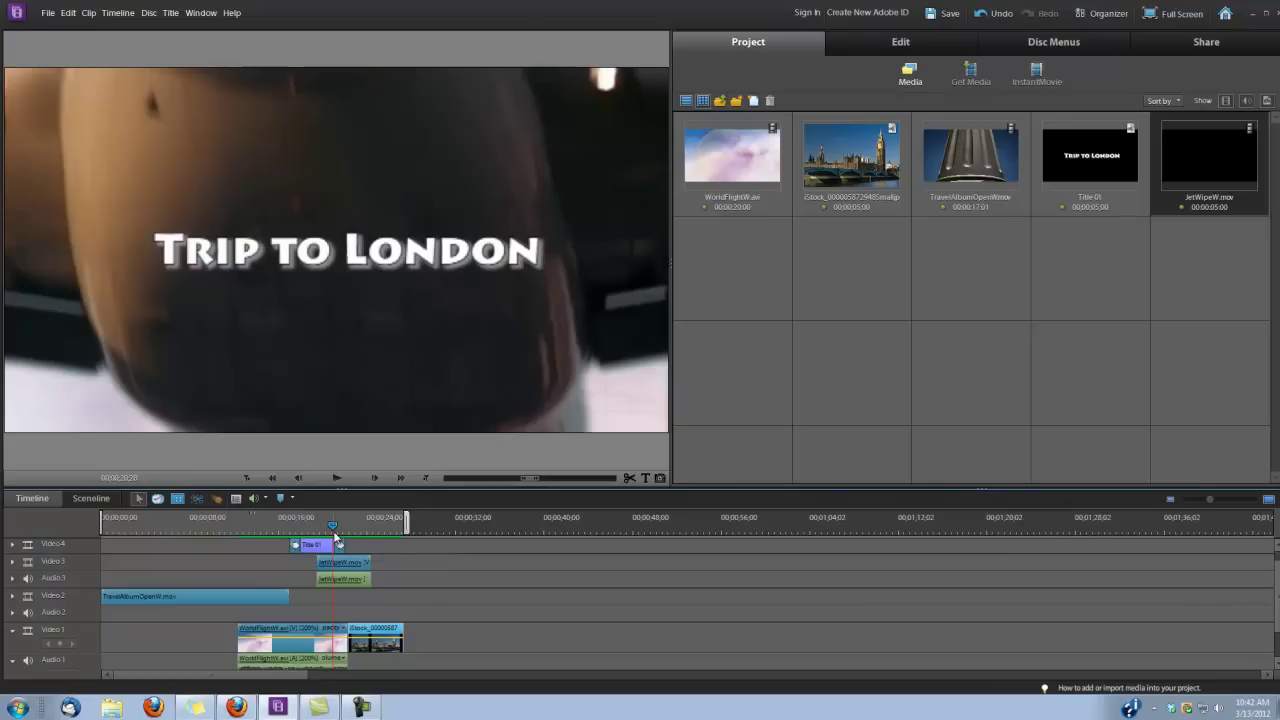
drag(347, 640, 336, 640)
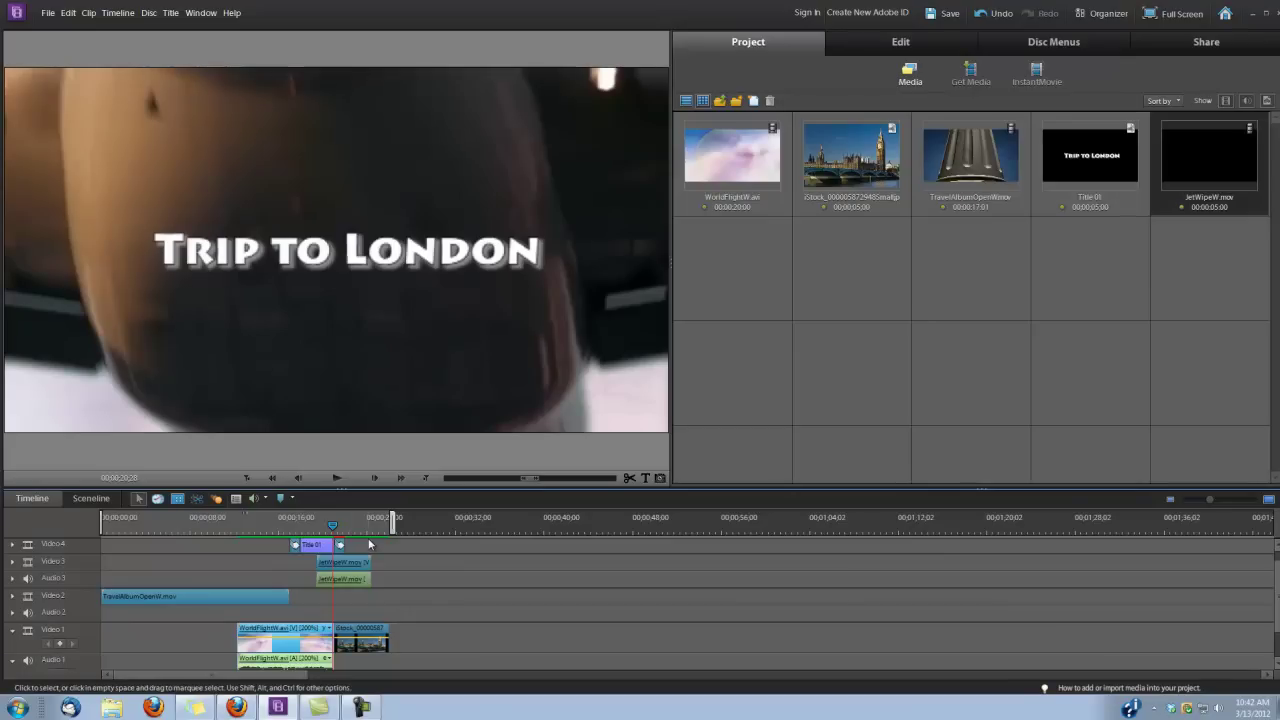
key(Return)
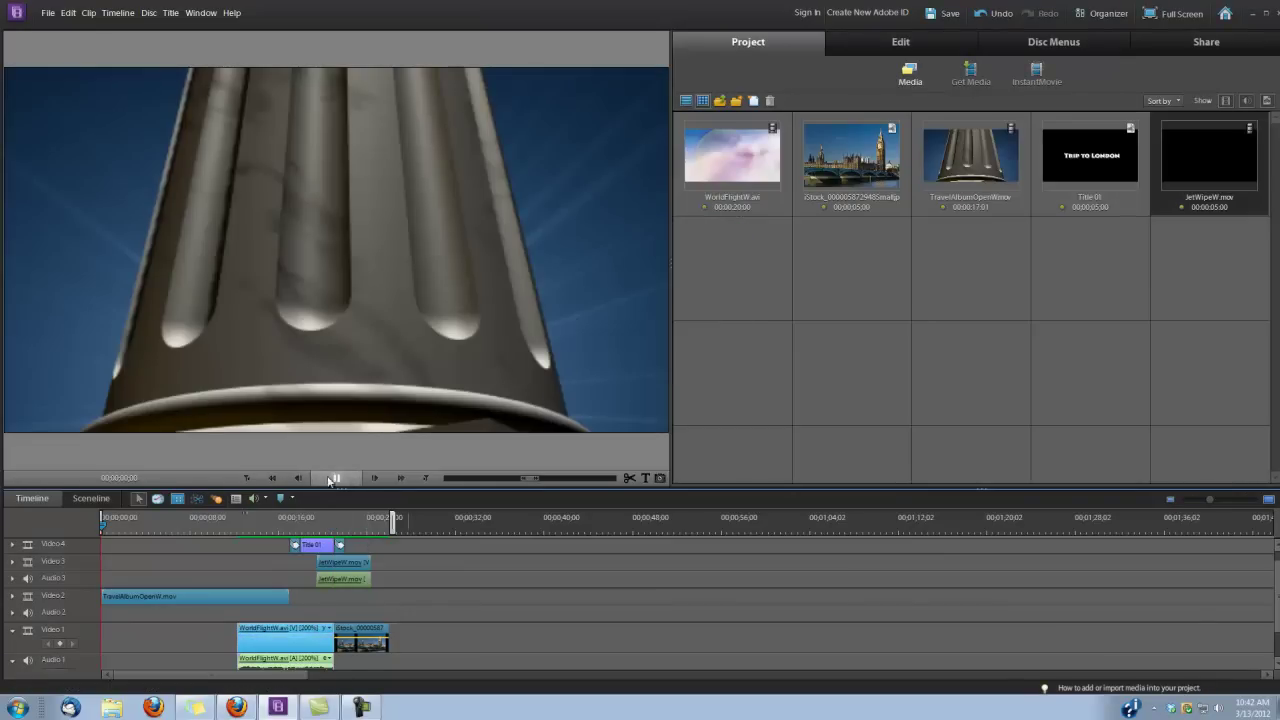
Play back the intro from around 15 seconds to check the trimmed flight clip
click(213, 526)
drag(213, 526, 285, 526)
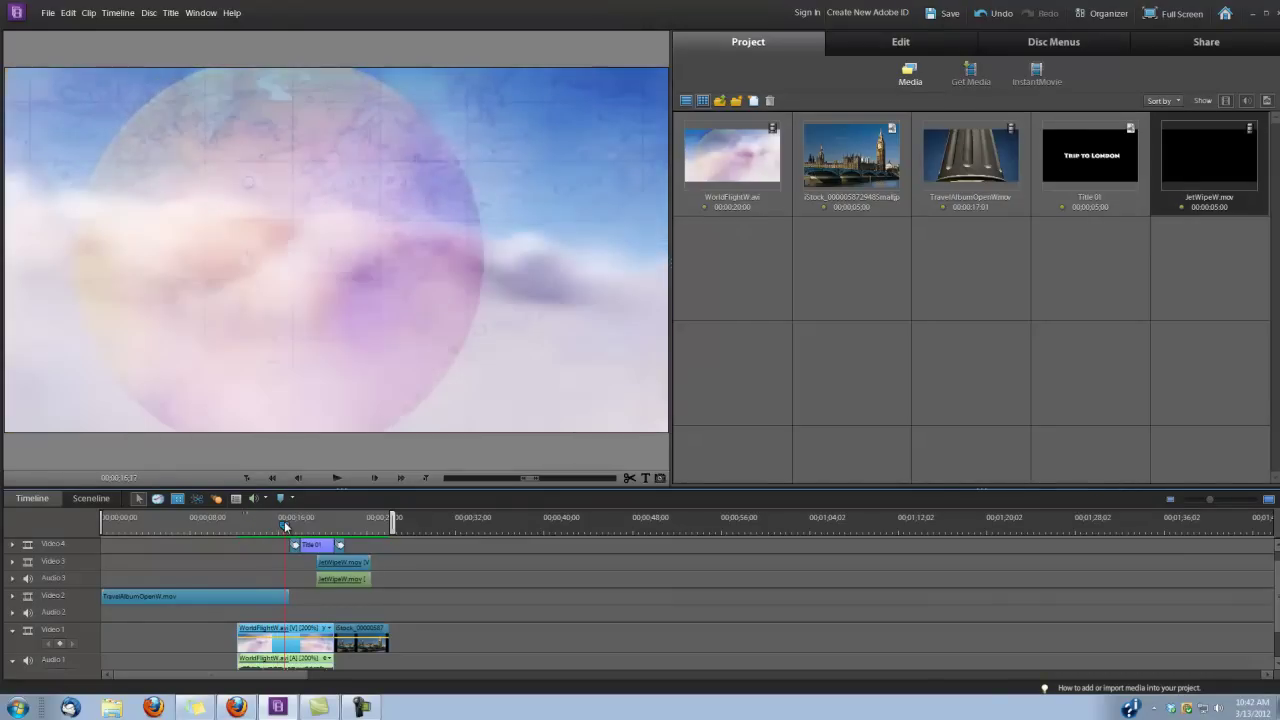
click(337, 480)
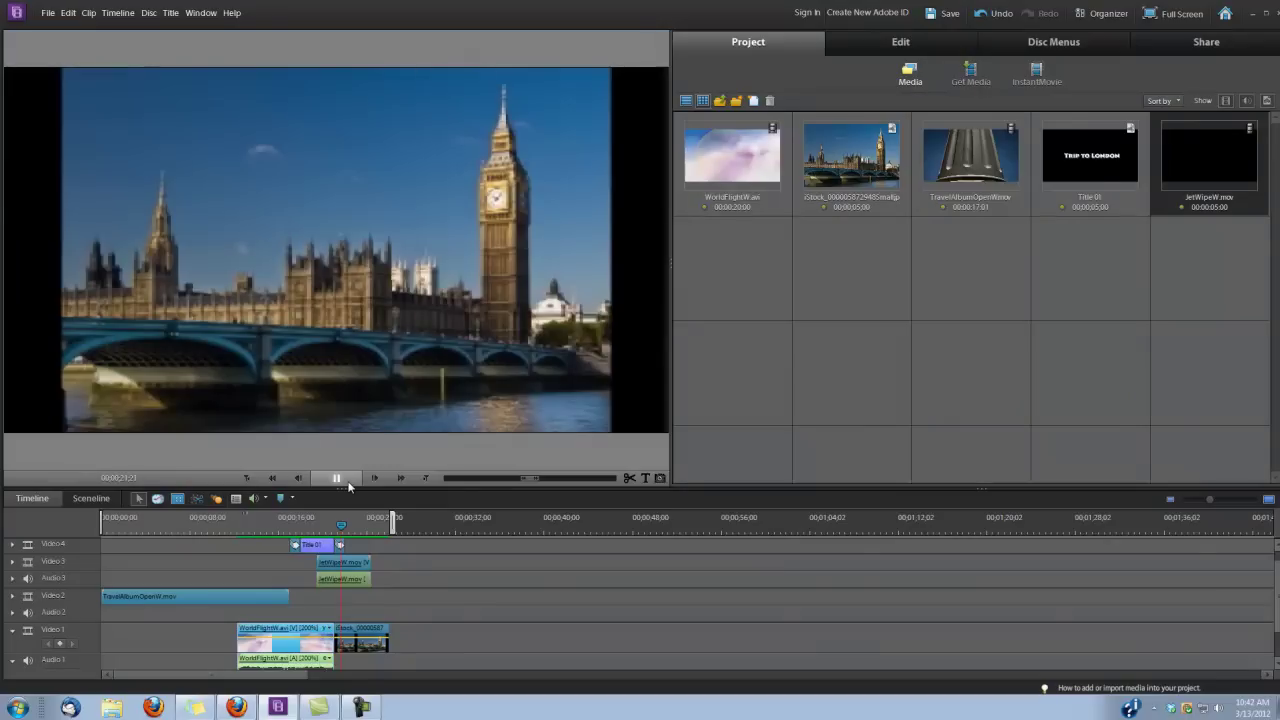
click(340, 478)
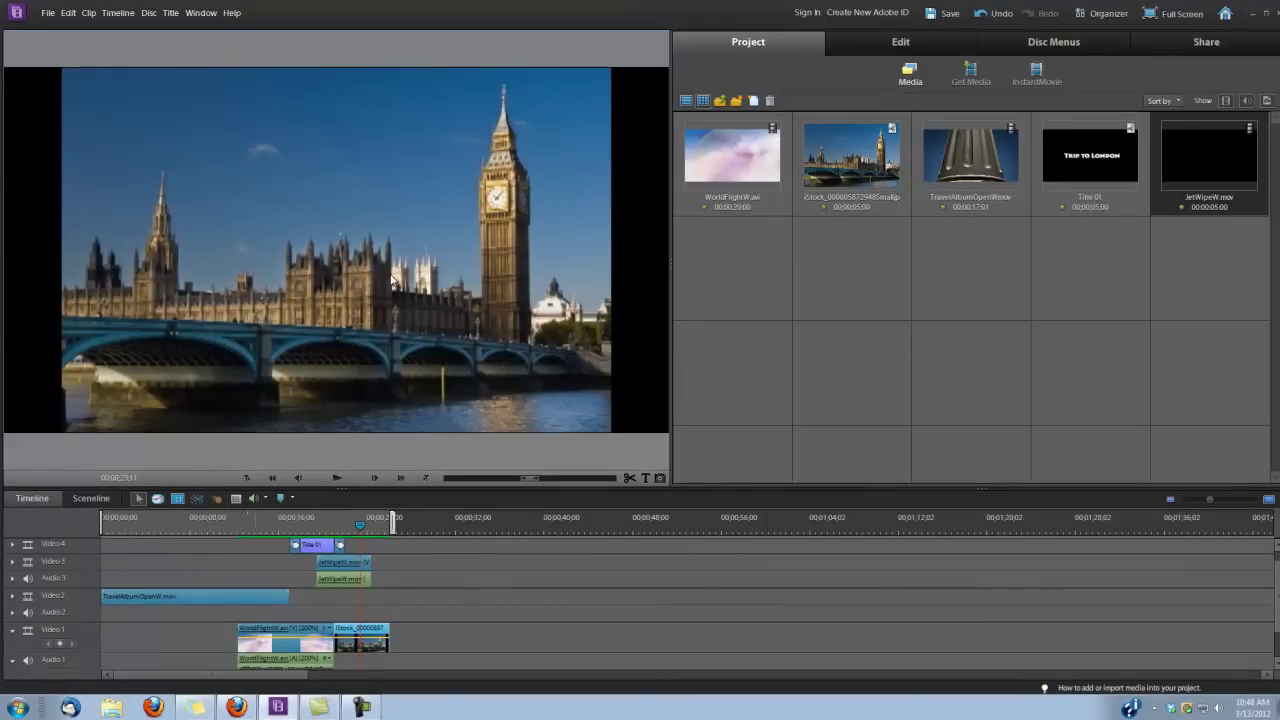
Scale the London photo to 120.3 in its Motion properties so it fills the frame
right_click(368, 644)
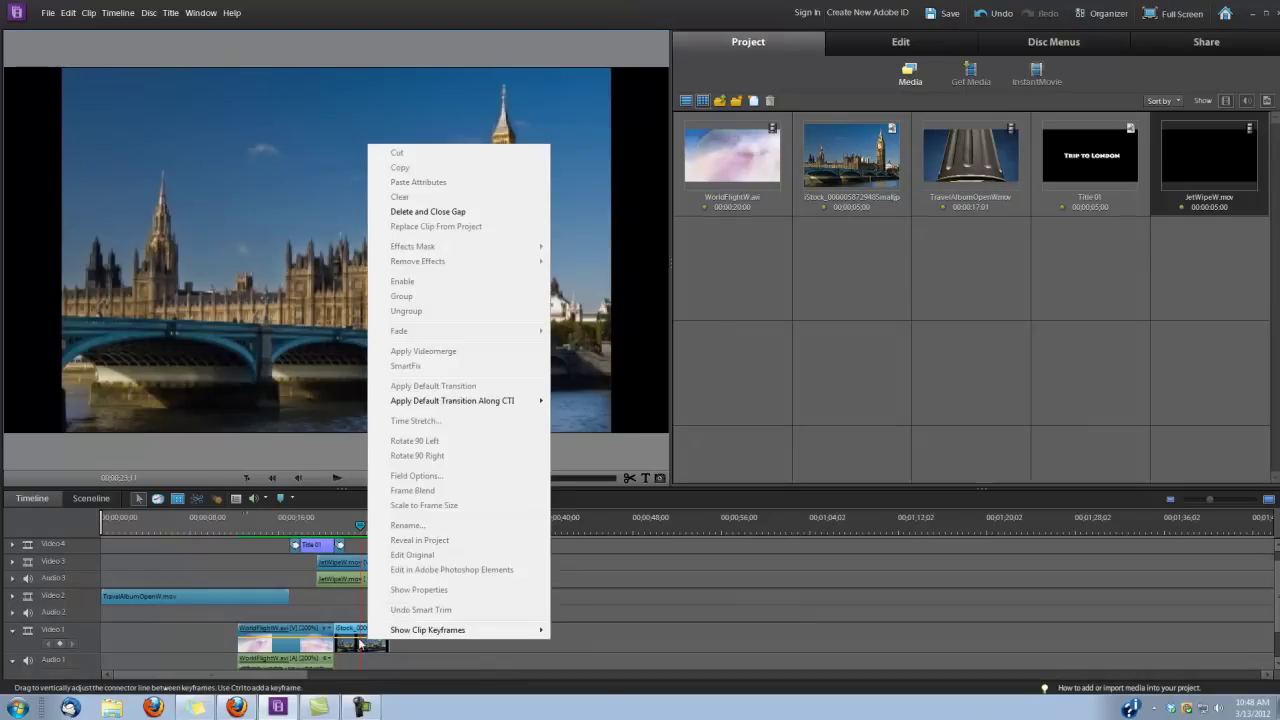
click(357, 641)
right_click(357, 641)
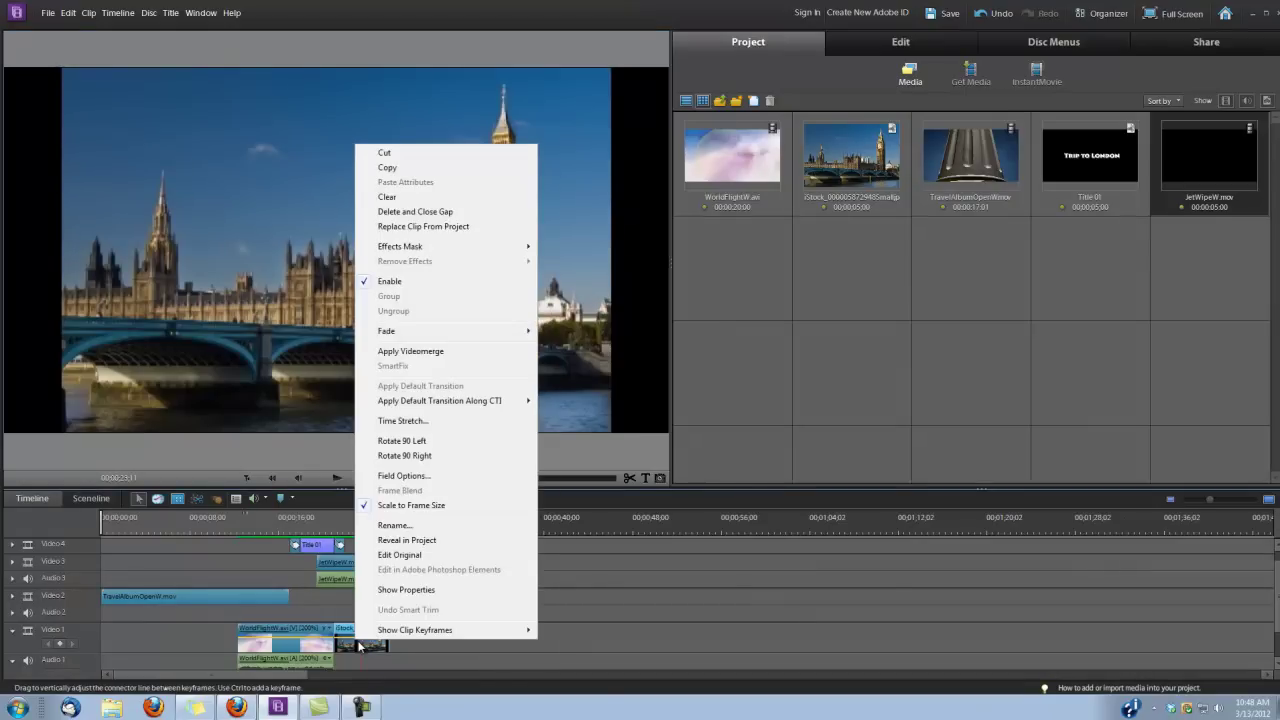
click(392, 590)
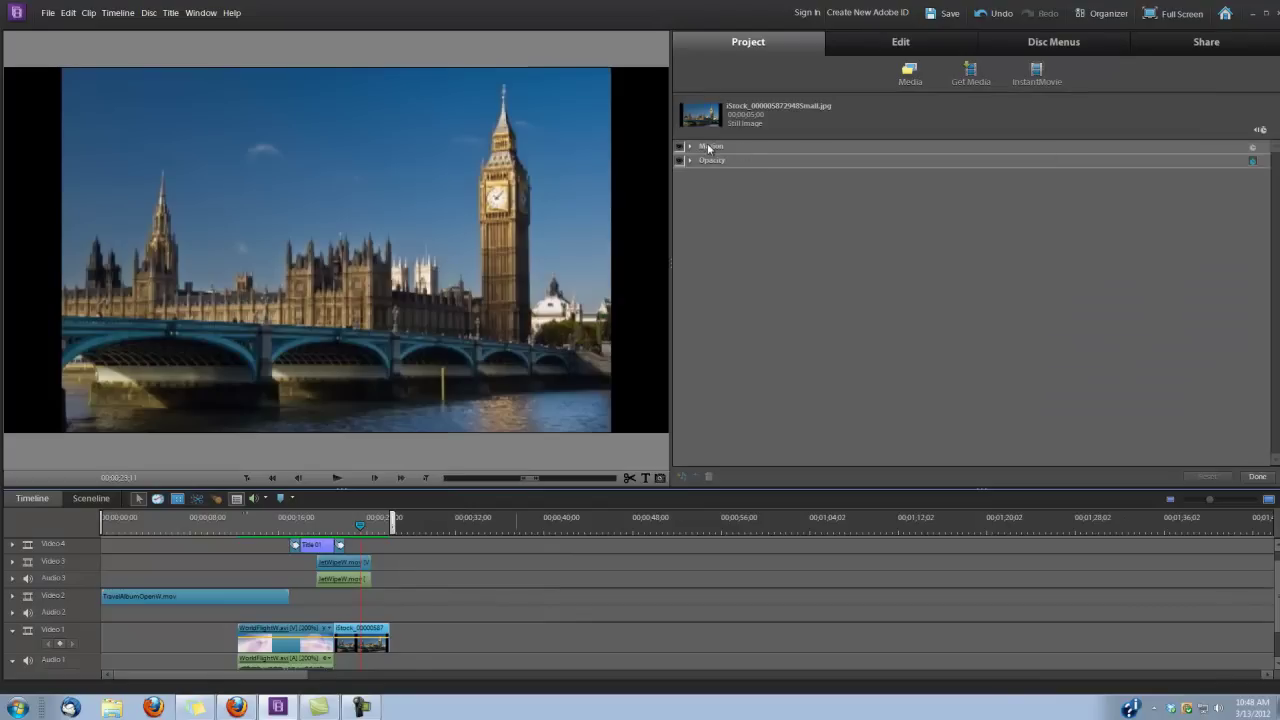
click(711, 147)
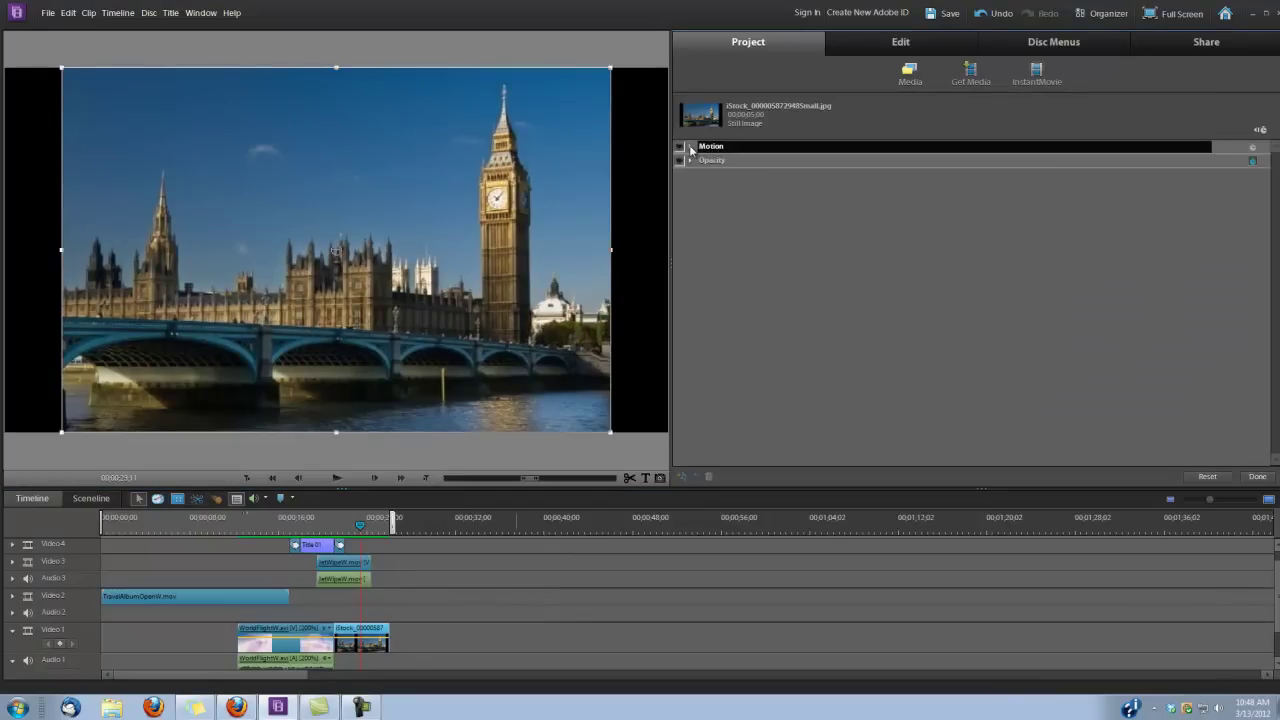
click(690, 147)
drag(752, 189, 765, 189)
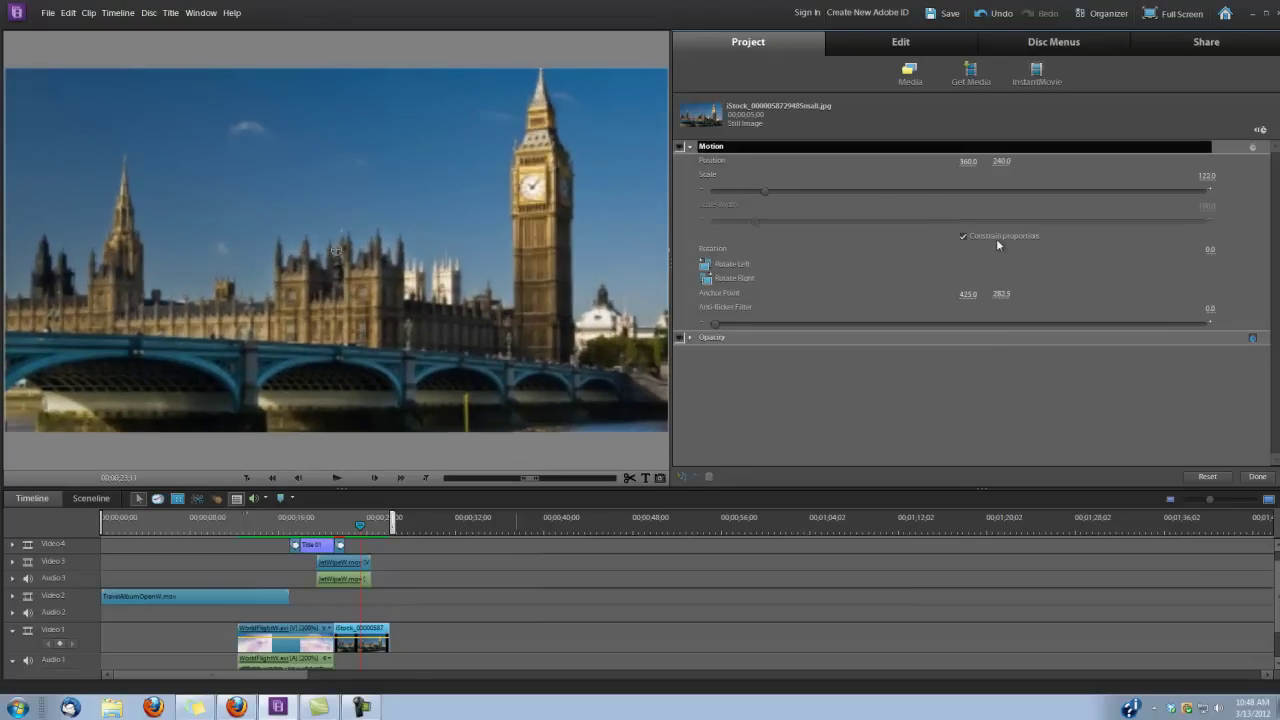
click(1257, 477)
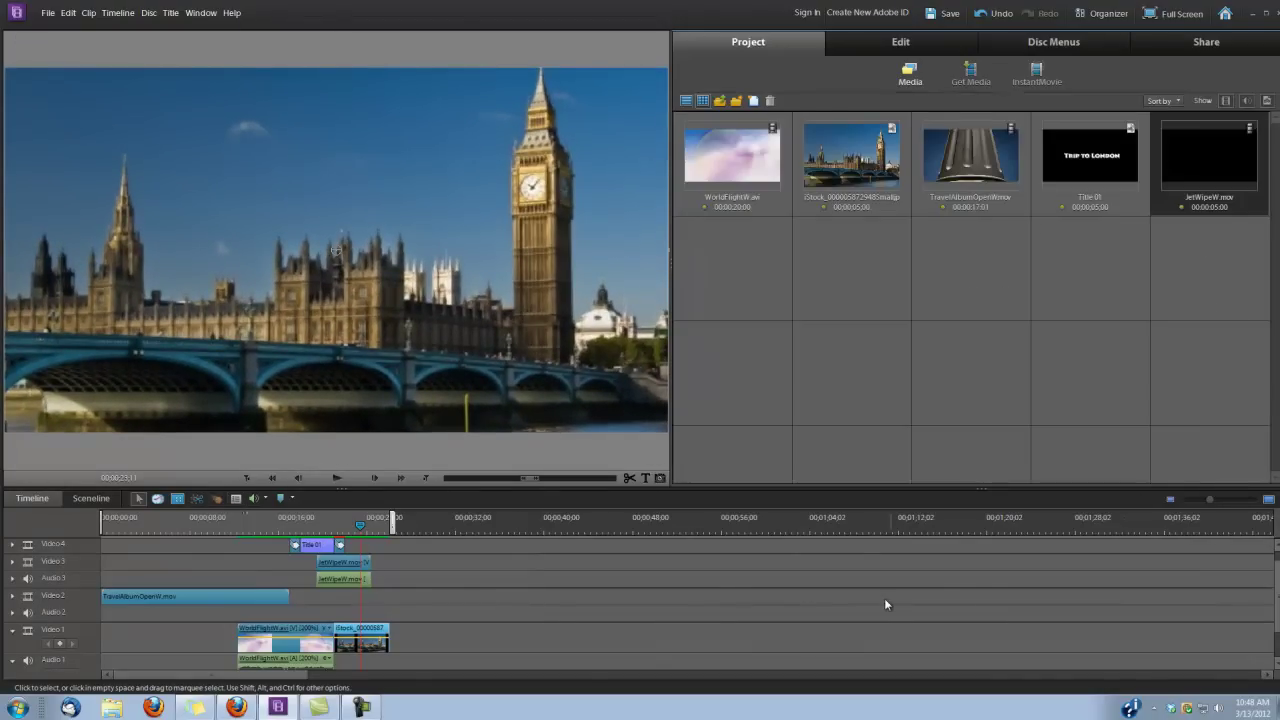